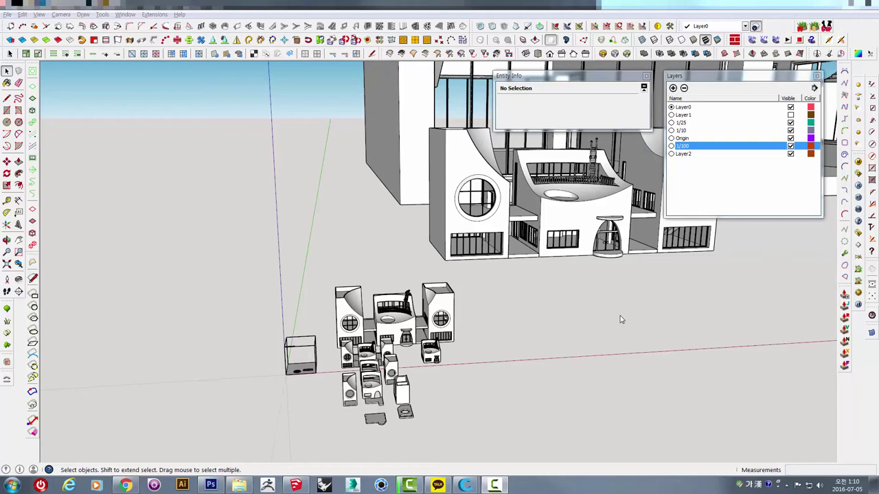
Step: Orbit and zoom around the house model to a frontal eye-level view of the building and small parts
mouse_move(620, 319)
middle_down()
mouse_move(518, 363)
mouse_move(514, 320)
middle_up()
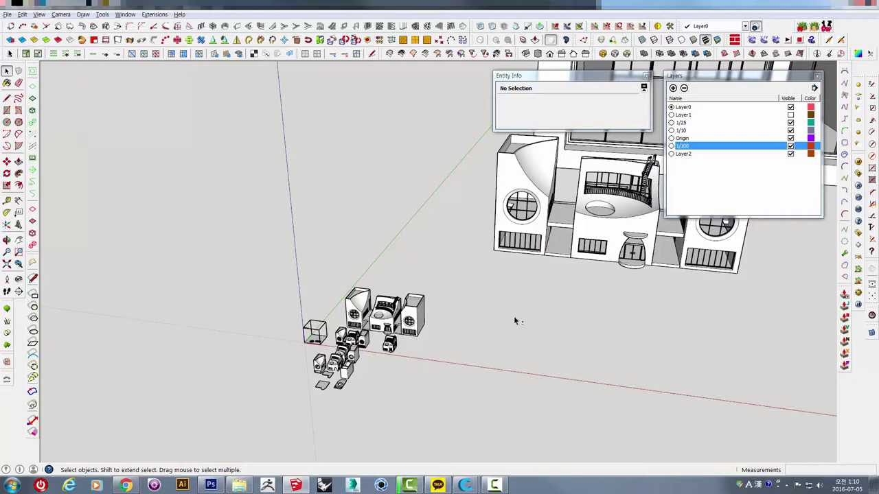
mouse_move(514, 320)
middle_down()
mouse_move(469, 271)
mouse_move(437, 275)
mouse_move(549, 228)
middle_up()
scroll(456, 310, up, 5)
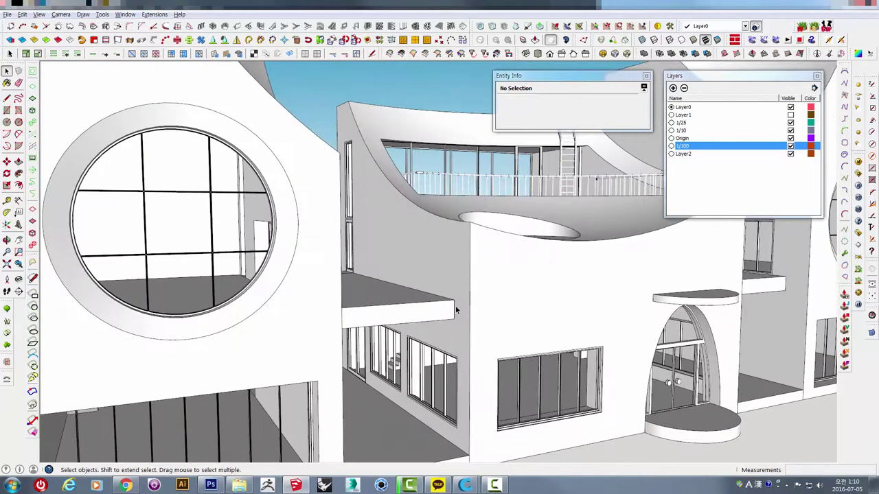
middle_drag(627, 215, 359, 206)
scroll(342, 214, down, 3)
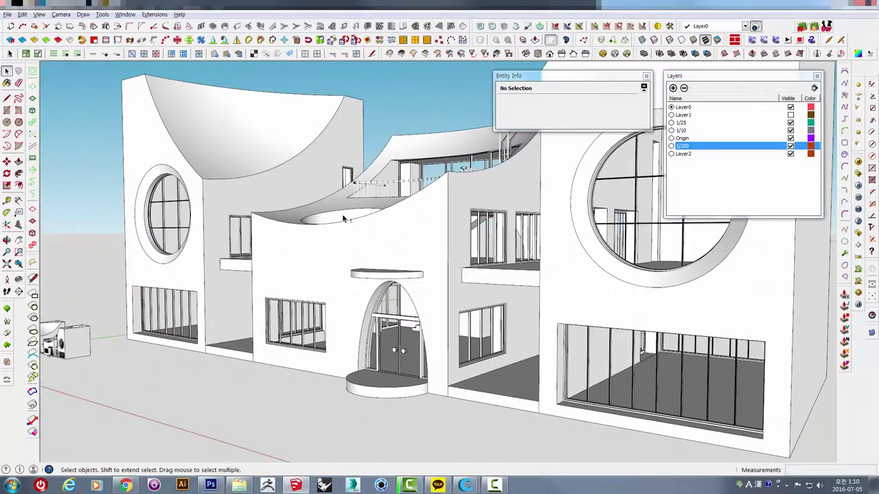
scroll(334, 247, up, 3)
mouse_move(333, 247)
middle_down()
mouse_move(531, 217)
mouse_move(502, 259)
mouse_move(420, 300)
mouse_move(477, 330)
middle_up()
scroll(502, 259, down, 3)
scroll(503, 258, down, 2)
scroll(506, 255, up, 2)
scroll(478, 330, down, 1)
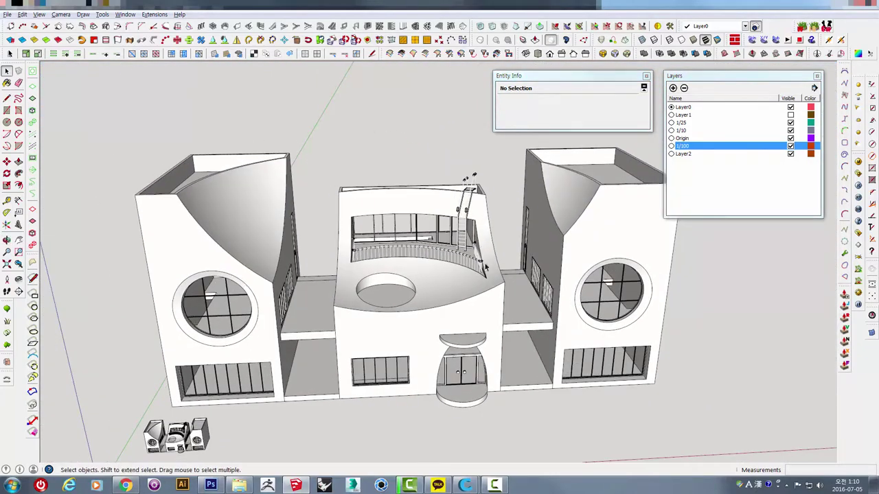
mouse_move(485, 268)
middle_down()
mouse_move(481, 186)
mouse_move(380, 167)
mouse_move(364, 176)
mouse_move(431, 218)
middle_up()
scroll(432, 218, up, 2)
scroll(426, 218, up, 1)
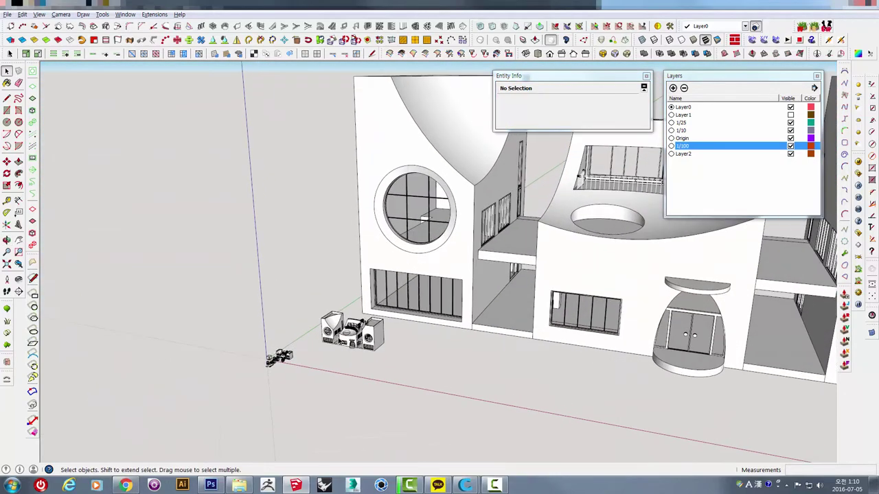
scroll(426, 218, down, 2)
scroll(425, 218, down, 2)
mouse_move(425, 218)
middle_down()
mouse_move(446, 274)
mouse_move(440, 327)
mouse_move(275, 330)
middle_up()
Step: Select the 1/10 scale house model and the small wire box groups
click(471, 324)
scroll(275, 330, up, 2)
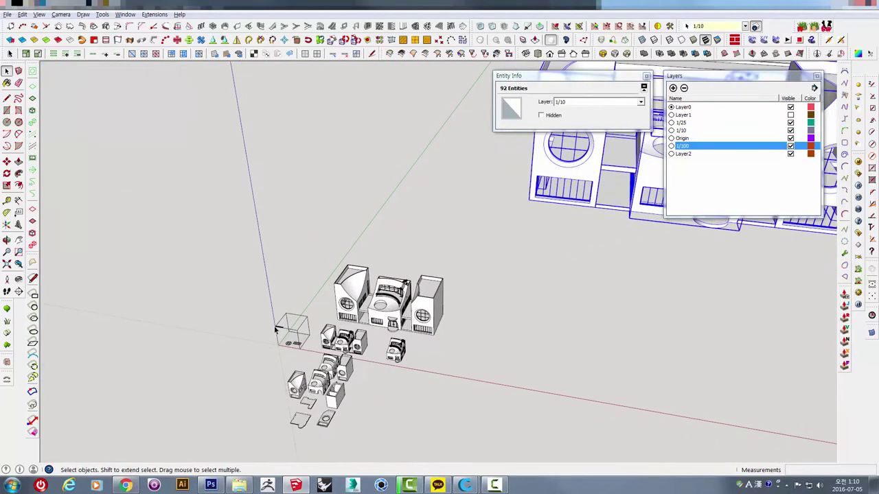
mouse_move(309, 330)
middle_down()
mouse_move(509, 265)
mouse_move(439, 227)
mouse_move(417, 181)
middle_up()
scroll(440, 226, up, 3)
scroll(432, 214, down, 1)
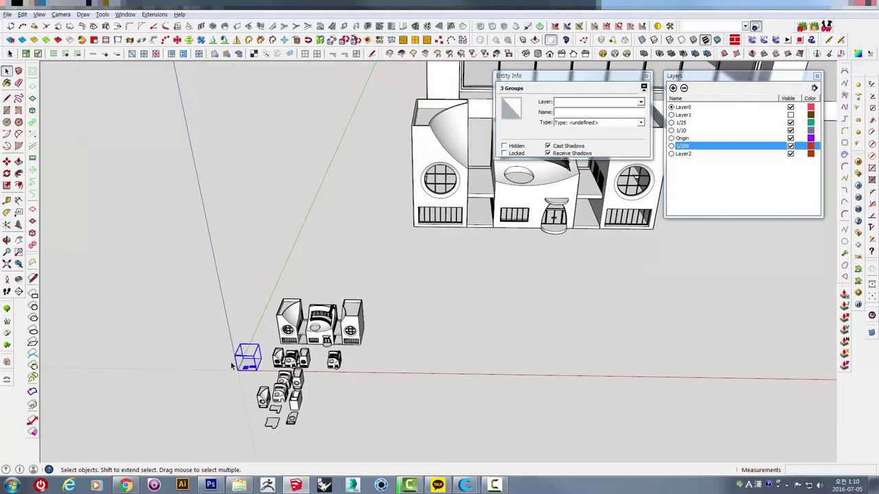
middle_drag(232, 366, 450, 198)
scroll(346, 288, down, 5)
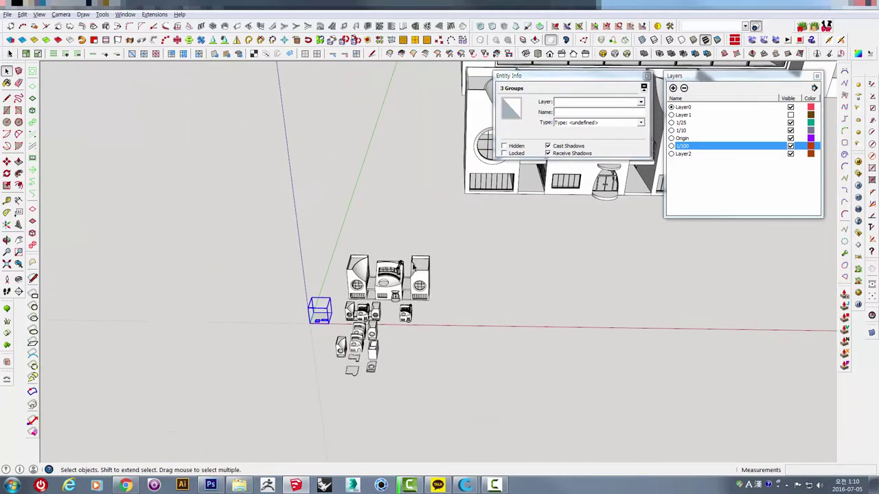
scroll(346, 282, up, 1)
scroll(347, 280, up, 1)
scroll(346, 278, up, 1)
middle_drag(347, 278, 314, 204)
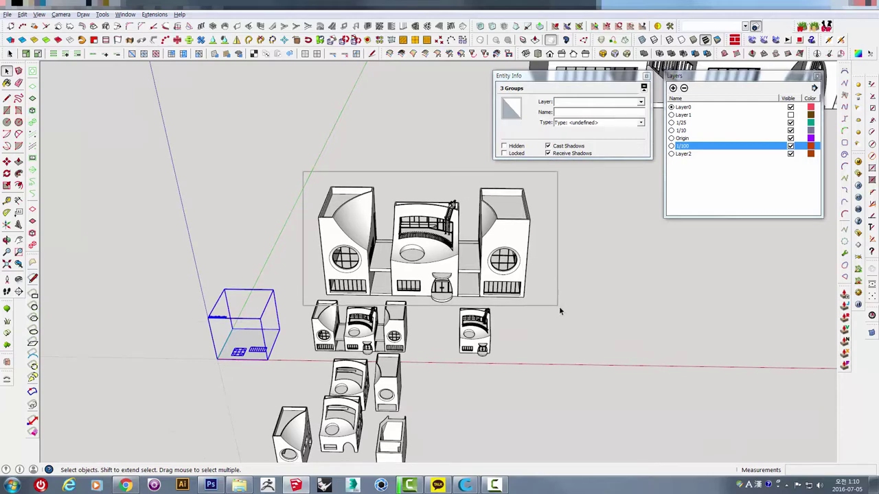
Step: Select all pieces of the 1/25 building, clearing and reselecting them
drag(552, 303, 554, 305)
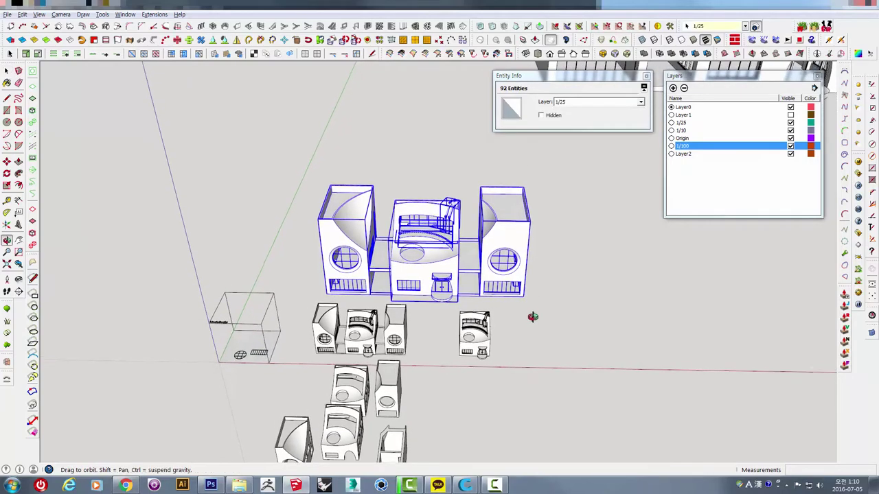
middle_drag(531, 298, 531, 311)
click(600, 257)
middle_drag(599, 258, 589, 268)
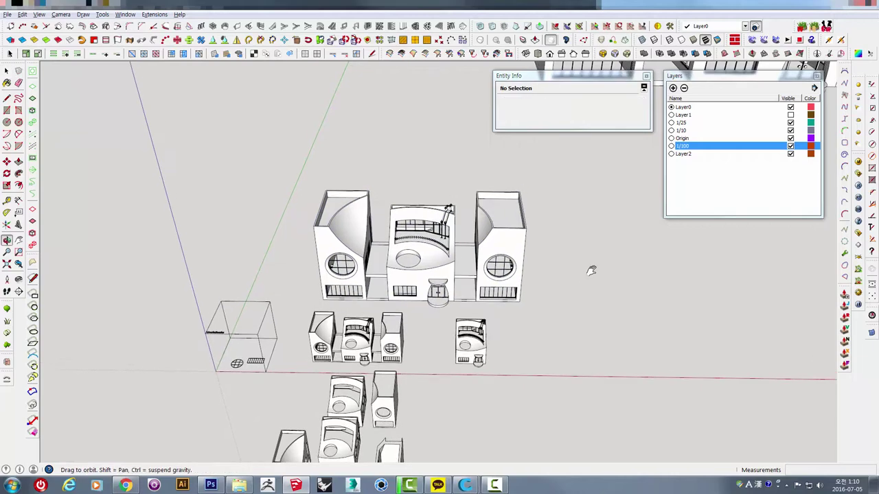
middle_drag(559, 298, 585, 235)
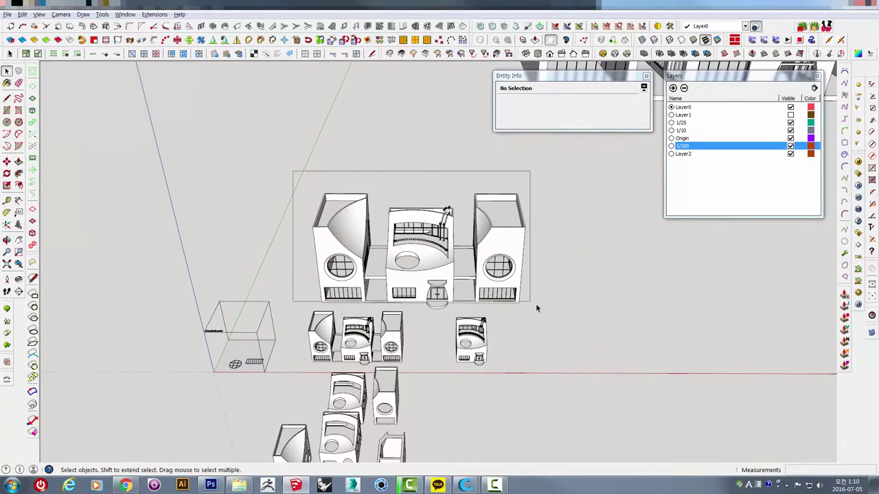
drag(545, 309, 545, 308)
middle_drag(544, 308, 530, 293)
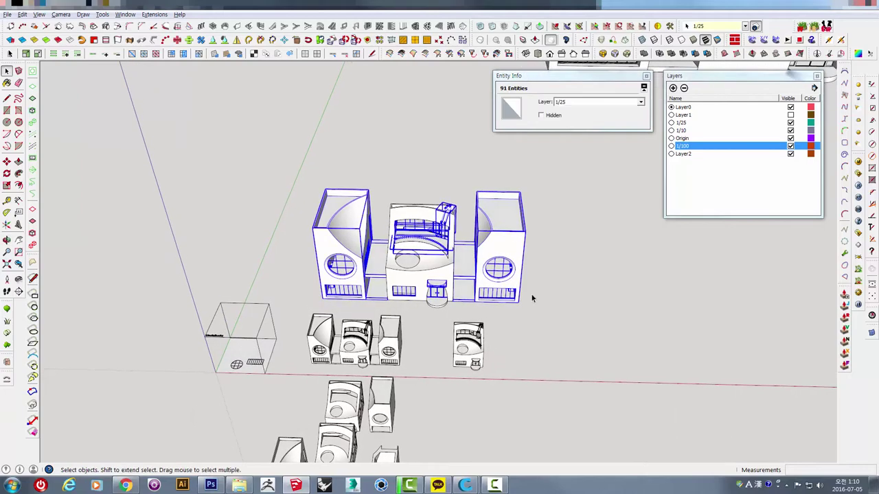
scroll(326, 245, up, 2)
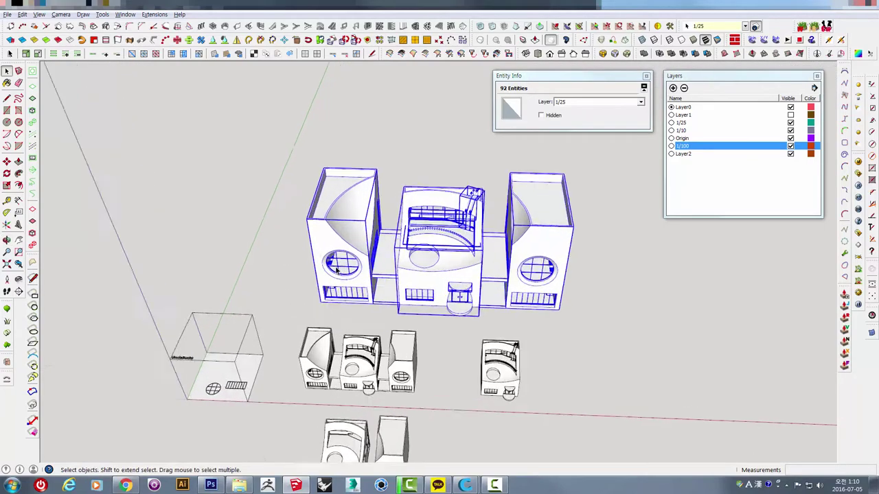
scroll(344, 244, up, 2)
scroll(364, 244, up, 2)
scroll(395, 242, up, 2)
middle_drag(400, 242, 326, 191)
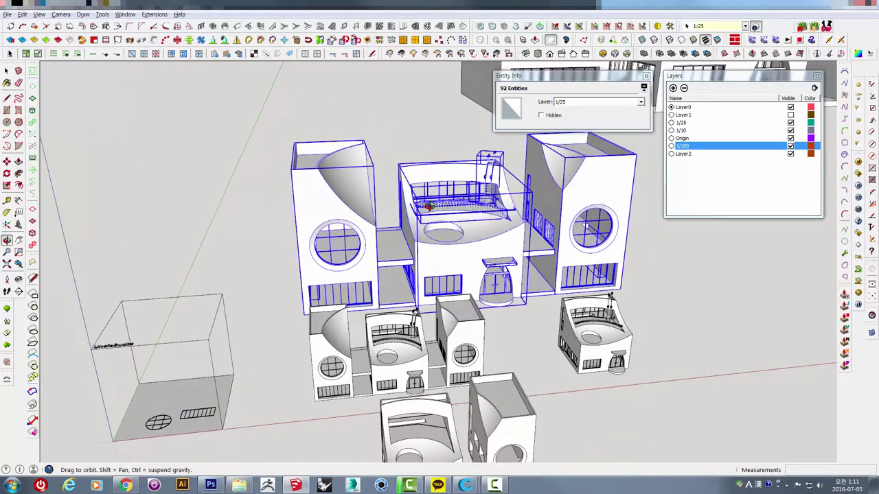
Step: Deselect everything and select the left tower piece to check its solid-group volume
key(ctrl+t)
middle_drag(309, 229, 312, 263)
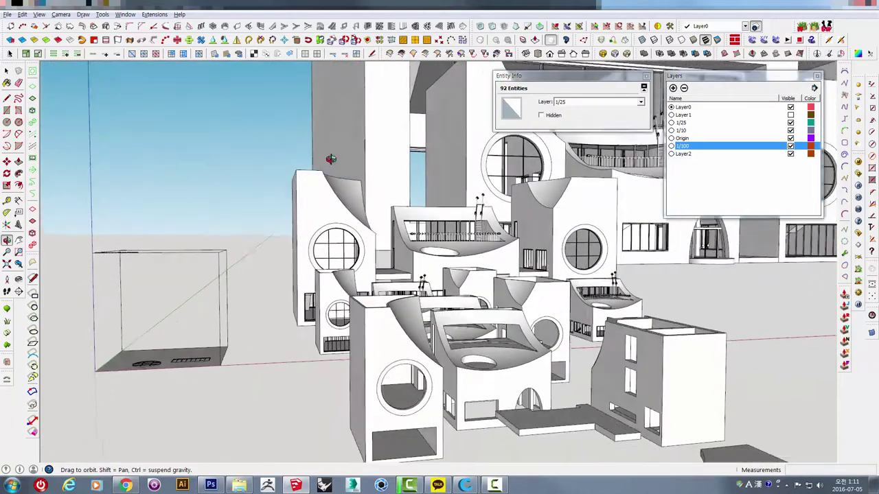
click(342, 199)
mouse_move(342, 199)
middle_down()
mouse_move(369, 342)
mouse_move(377, 326)
middle_up()
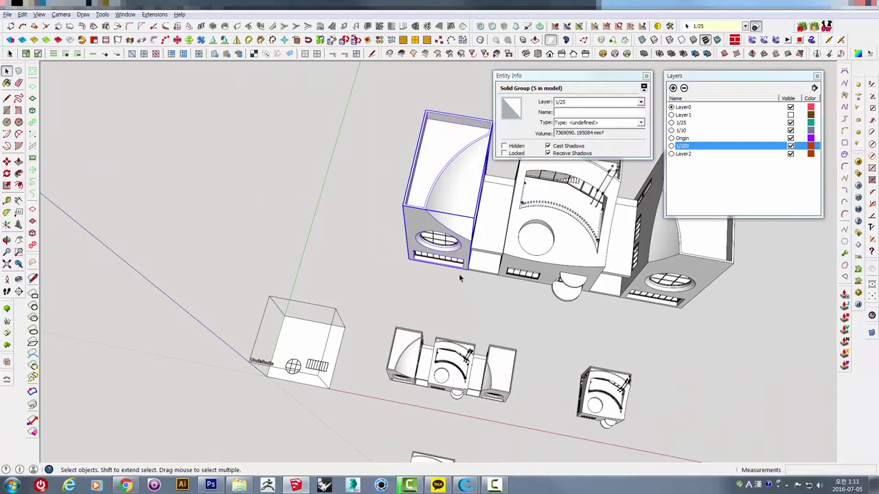
Step: Zoom in on the tower's round window and orbit around the copied window's bars
middle_drag(460, 278, 454, 138)
middle_drag(360, 271, 362, 298)
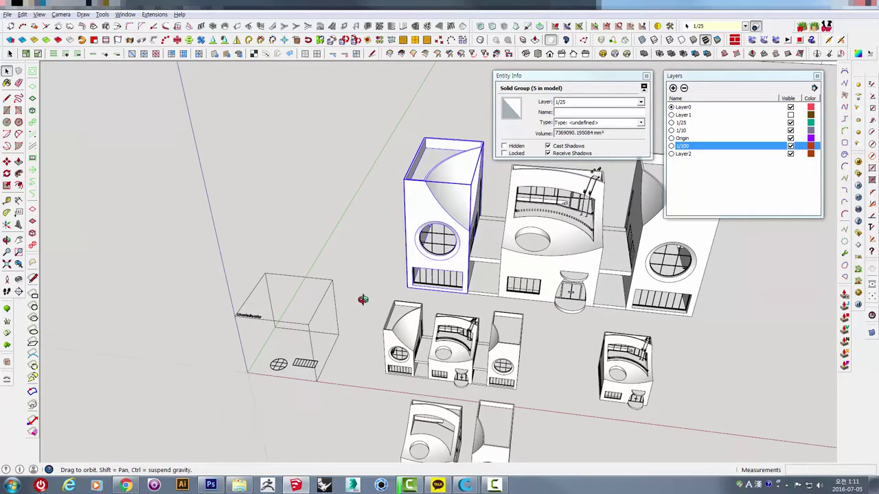
scroll(429, 270, up, 5)
middle_drag(450, 268, 476, 263)
scroll(488, 247, up, 2)
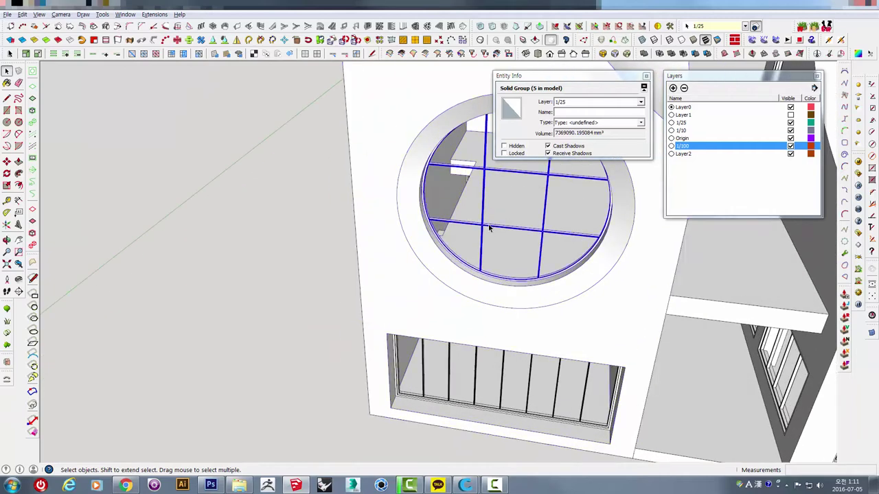
scroll(489, 229, down, 3)
scroll(474, 268, down, 2)
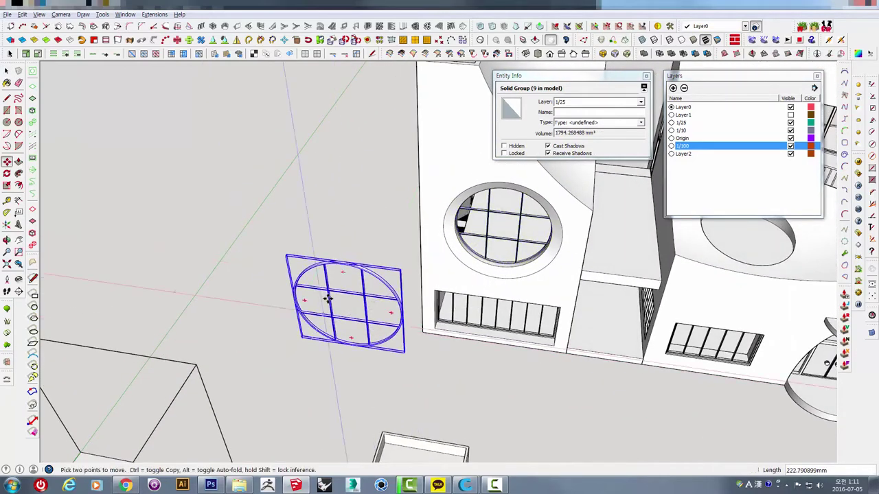
scroll(328, 297, up, 2)
scroll(321, 255, up, 2)
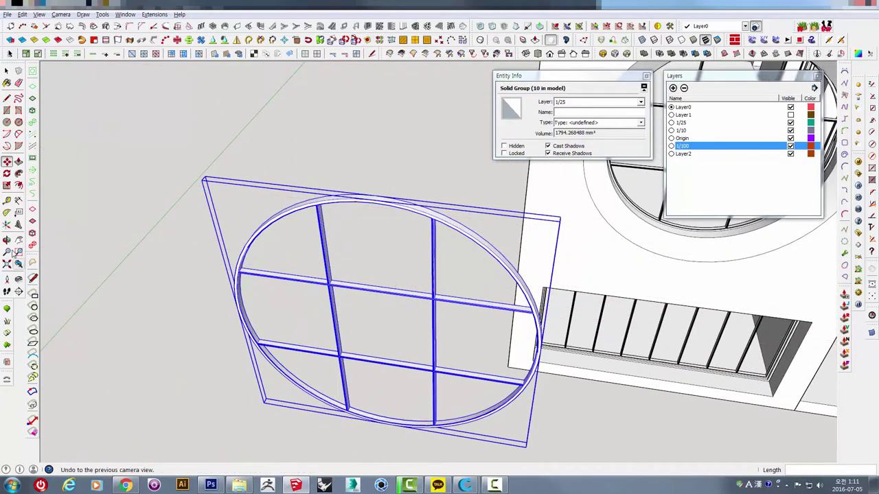
scroll(323, 291, up, 1)
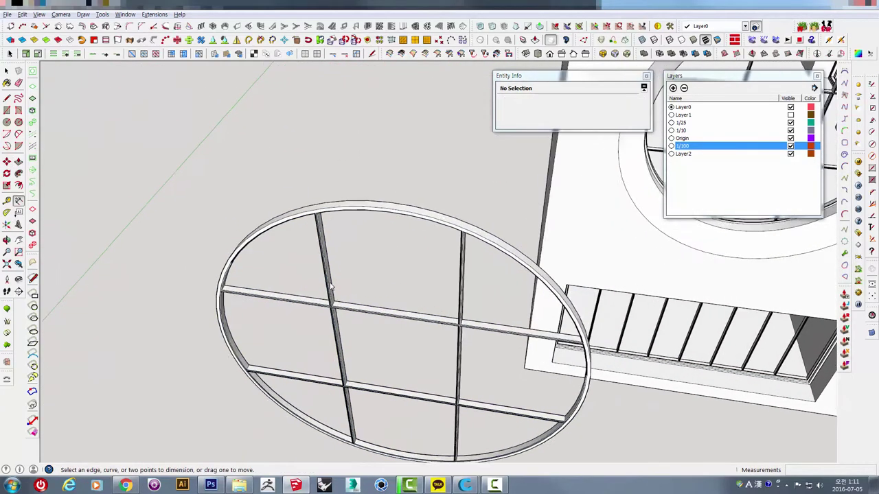
scroll(333, 300, up, 2)
mouse_move(337, 313)
middle_down()
mouse_move(314, 306)
mouse_move(386, 300)
mouse_move(496, 311)
middle_up()
mouse_move(283, 415)
middle_down()
mouse_move(347, 367)
mouse_move(328, 420)
middle_up()
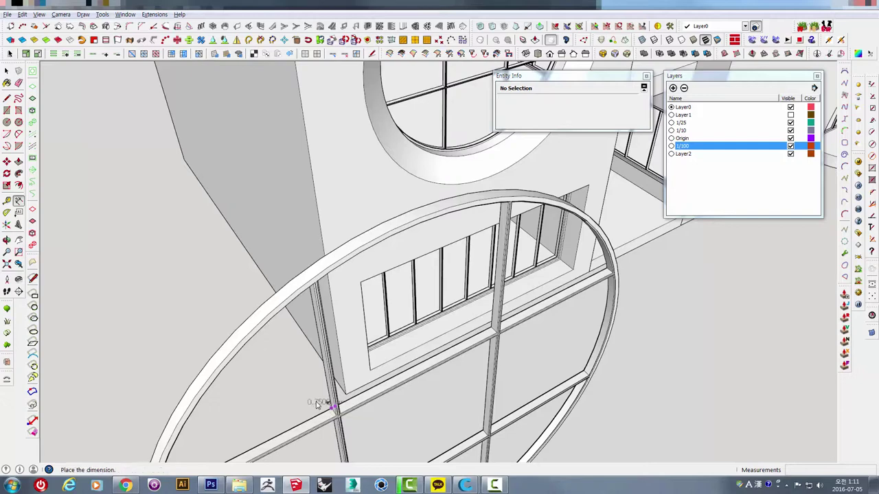
Step: Leave the Dimension tool and zoom out to the 0.75 mm-dimensioned window copy beside the facade
scroll(300, 393, up, 5)
scroll(300, 394, down, 4)
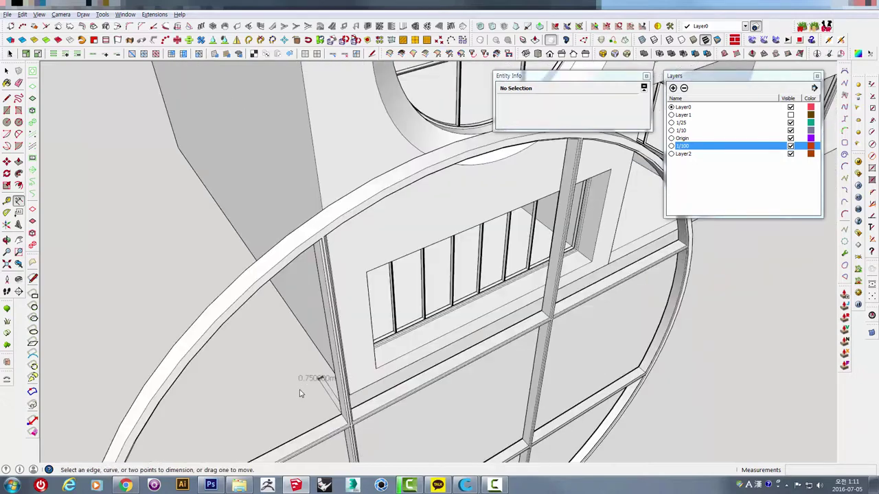
key(space)
mouse_move(312, 399)
middle_down()
mouse_move(304, 381)
mouse_move(189, 364)
mouse_move(189, 347)
mouse_move(287, 340)
mouse_move(340, 310)
middle_up()
scroll(304, 380, down, 3)
scroll(303, 376, down, 4)
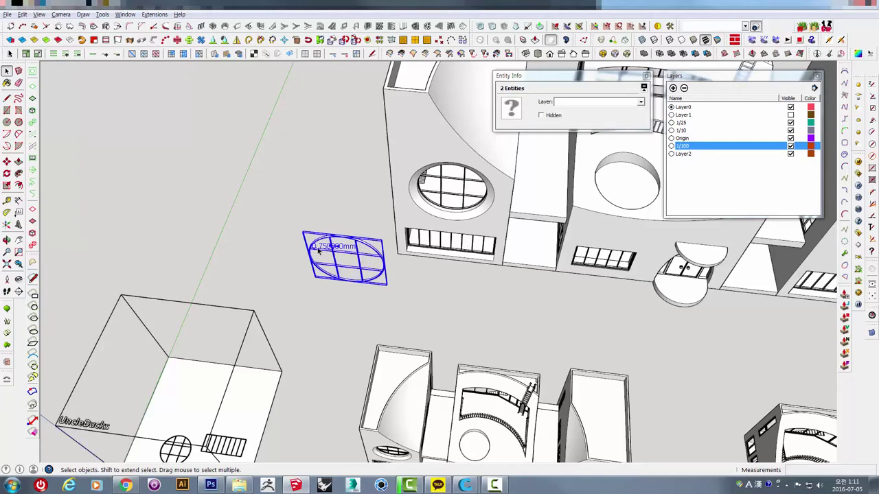
mouse_move(324, 252)
middle_down()
mouse_move(318, 219)
mouse_move(373, 172)
mouse_move(317, 260)
middle_up()
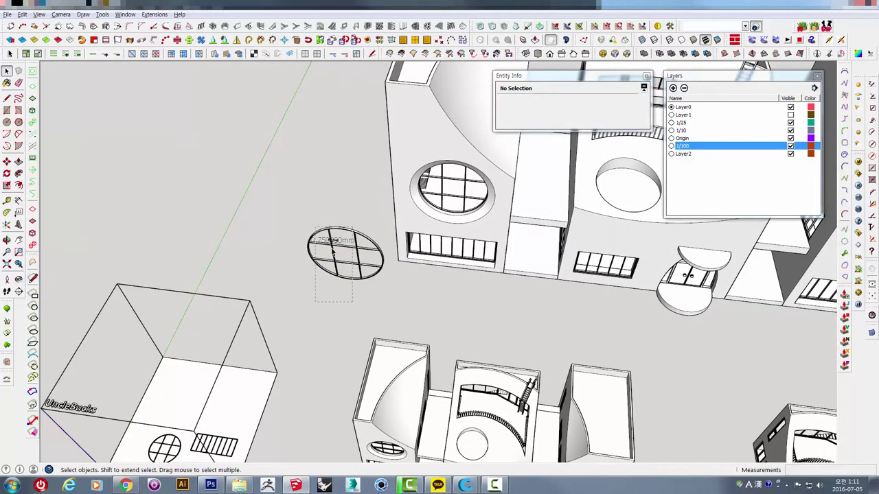
click(332, 251)
middle_drag(332, 251, 344, 204)
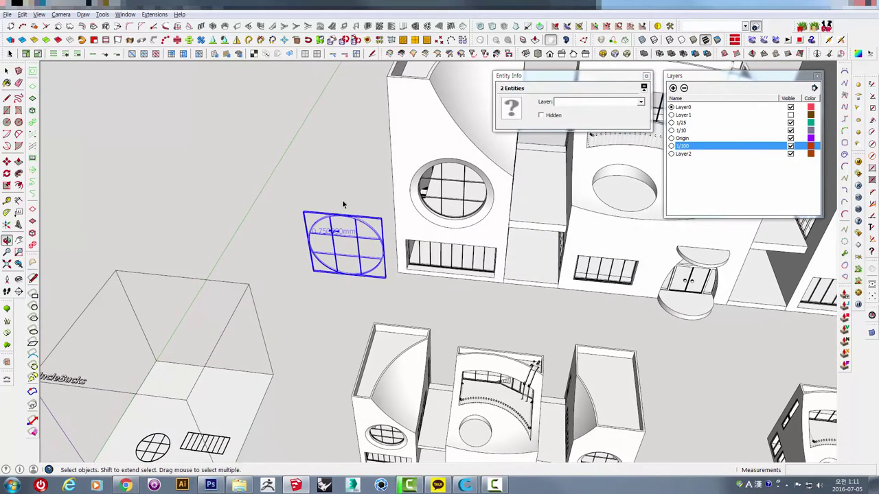
mouse_move(309, 286)
middle_down()
mouse_move(309, 251)
mouse_move(317, 252)
middle_up()
click(395, 246)
scroll(443, 231, up, 3)
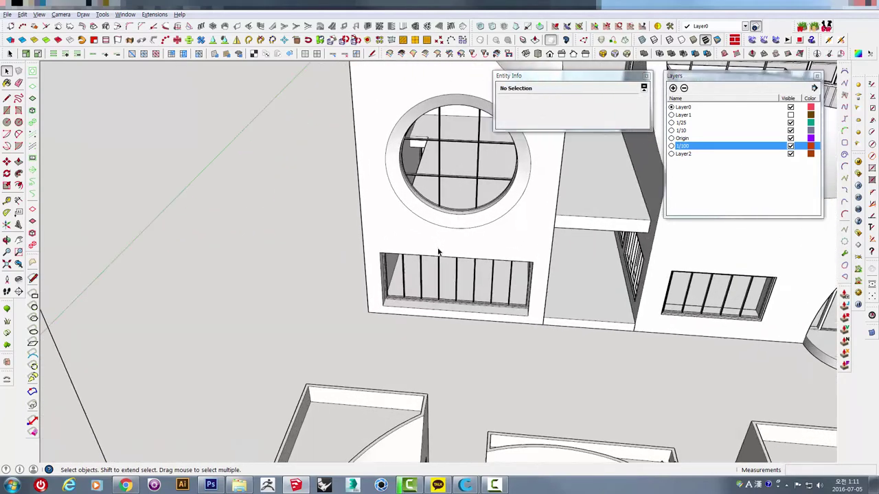
mouse_move(439, 255)
middle_down()
mouse_move(492, 257)
mouse_move(440, 220)
mouse_move(293, 239)
mouse_move(453, 330)
mouse_move(429, 304)
mouse_move(562, 353)
mouse_move(514, 359)
mouse_move(627, 332)
mouse_move(631, 402)
mouse_move(500, 412)
mouse_move(385, 363)
mouse_move(550, 264)
mouse_move(352, 175)
middle_up()
scroll(440, 220, down, 3)
scroll(370, 226, up, 3)
scroll(385, 364, up, 2)
scroll(351, 175, up, 2)
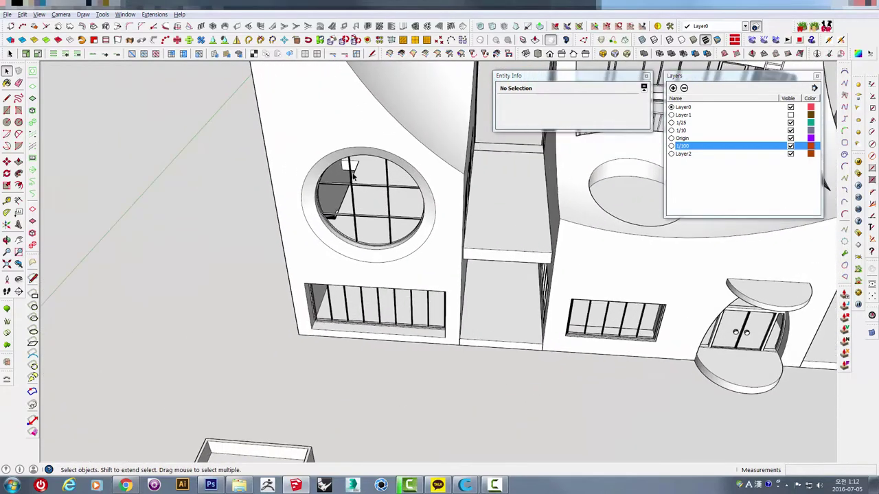
scroll(389, 207, down, 3)
middle_drag(511, 219, 417, 303)
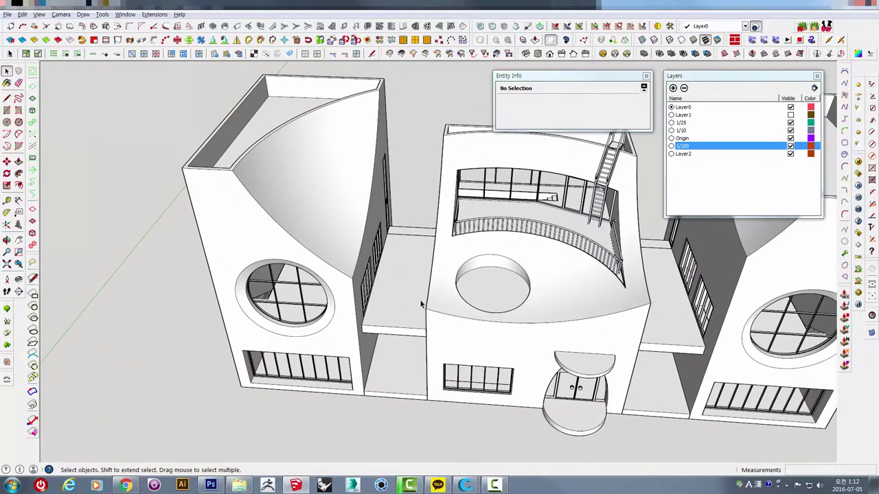
scroll(422, 304, down, 3)
middle_drag(554, 297, 412, 231)
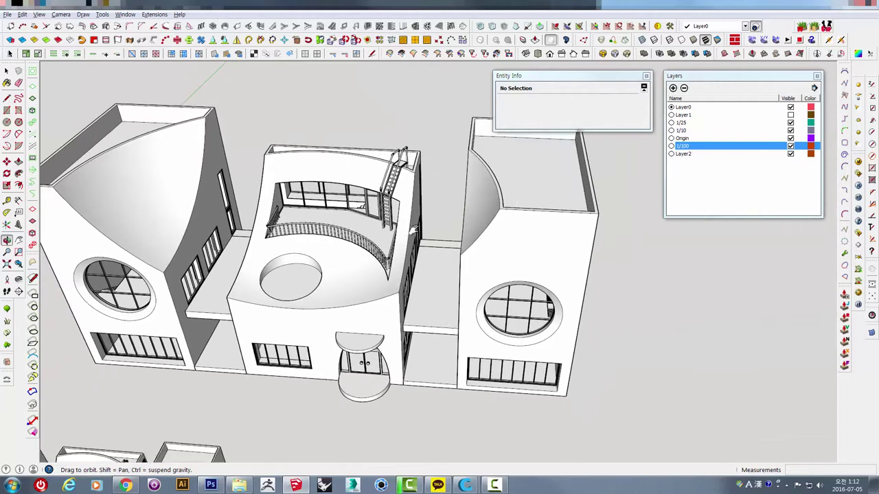
mouse_move(364, 362)
middle_down()
mouse_move(442, 255)
mouse_move(395, 325)
mouse_move(398, 343)
middle_up()
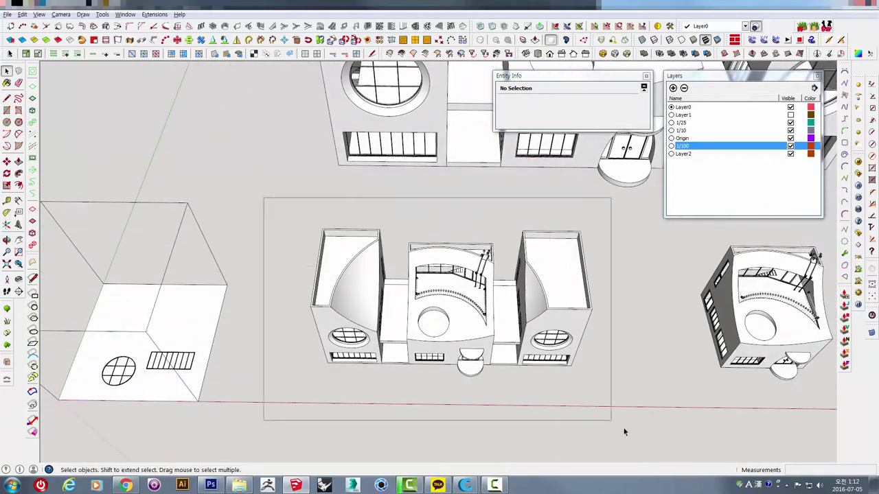
key(ctrl+a)
middle_drag(557, 392, 512, 261)
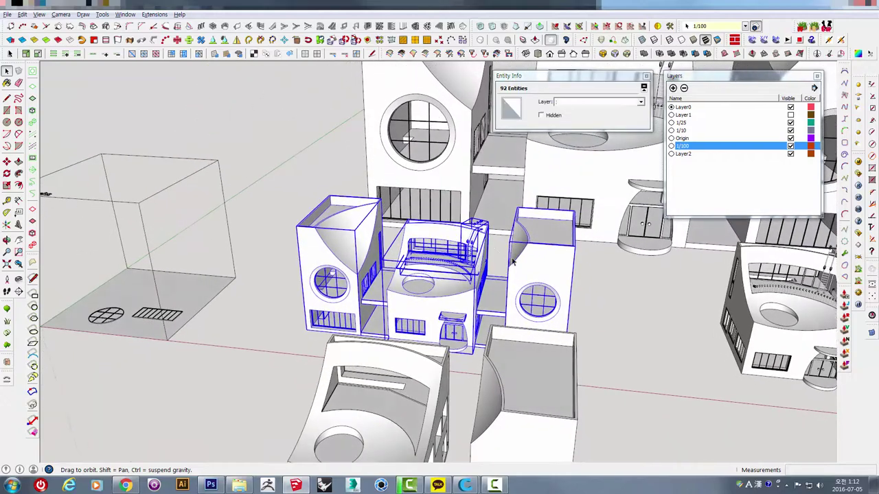
scroll(428, 273, up, 3)
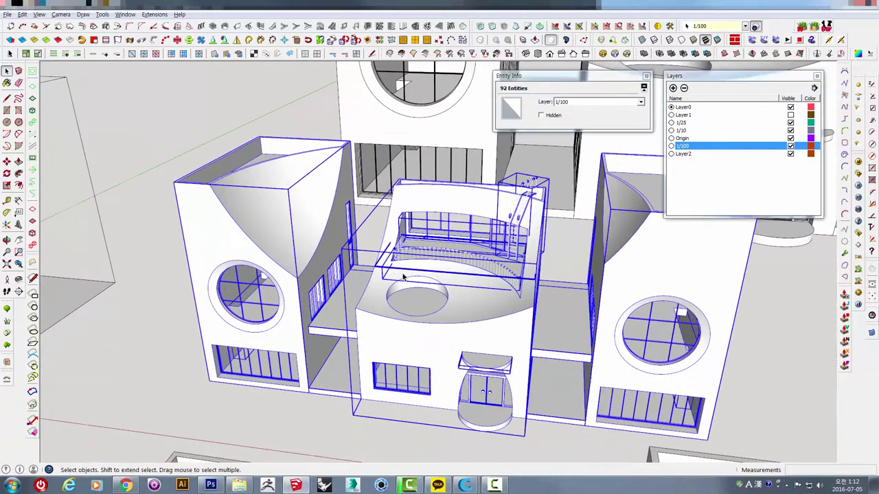
click(253, 290)
middle_drag(268, 357, 420, 312)
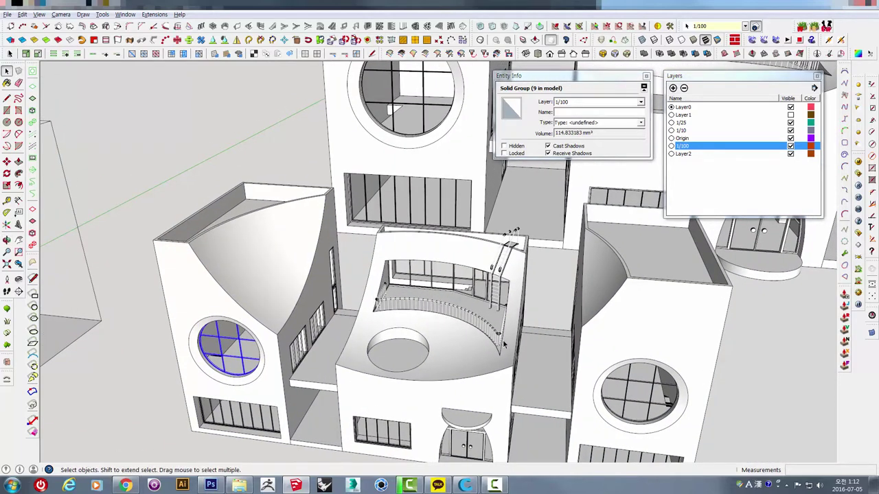
click(126, 15)
click(66, 69)
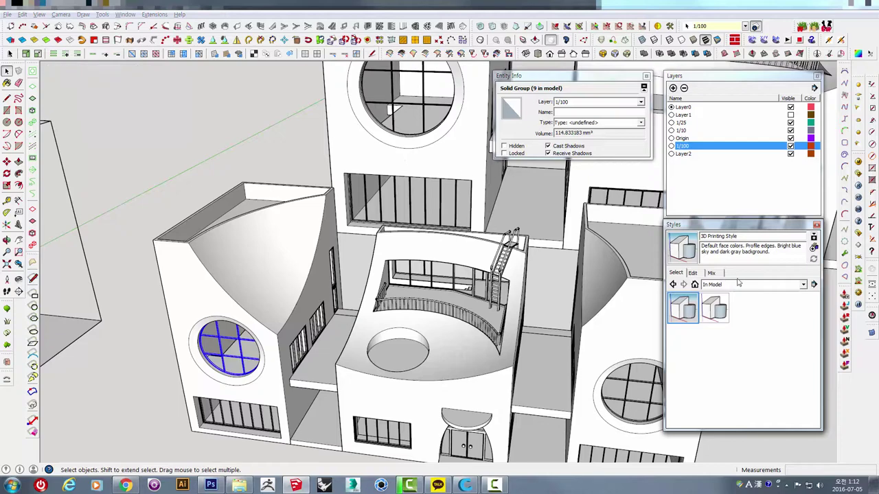
click(693, 273)
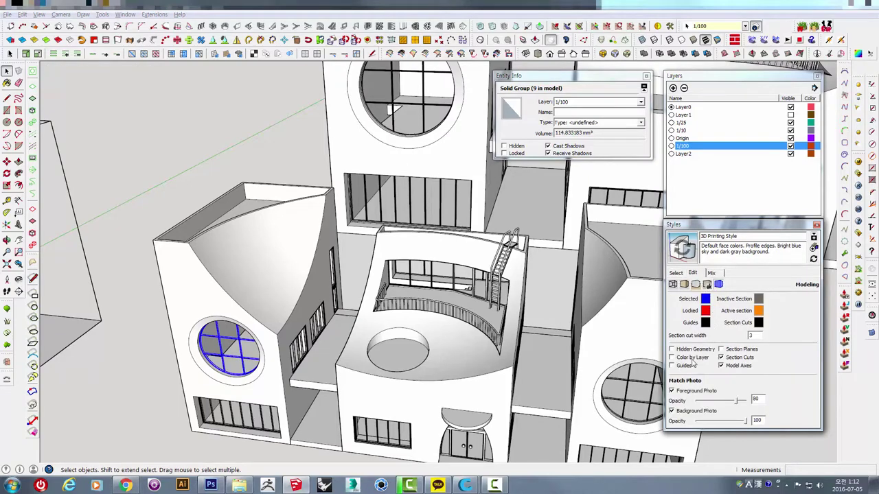
click(817, 226)
Step: Orbit and zoom toward the balcony, ladder and building facade
middle_drag(517, 315, 467, 261)
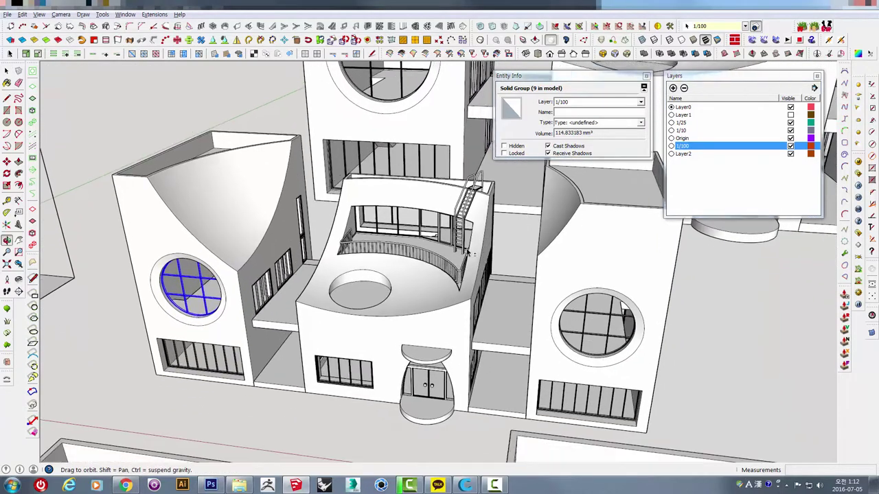
scroll(453, 241, up, 3)
scroll(453, 240, up, 2)
scroll(453, 240, up, 2)
scroll(454, 240, up, 2)
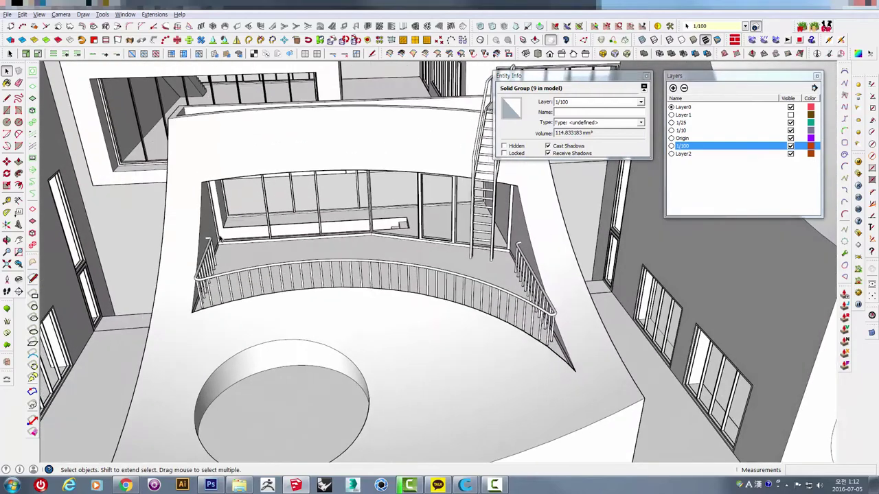
mouse_move(398, 271)
middle_down()
mouse_move(466, 256)
mouse_move(469, 243)
mouse_move(485, 323)
mouse_move(385, 275)
middle_up()
scroll(470, 243, up, 3)
scroll(470, 243, up, 2)
scroll(481, 251, up, 2)
scroll(484, 334, down, 3)
scroll(385, 274, up, 3)
scroll(450, 250, down, 2)
scroll(447, 244, down, 2)
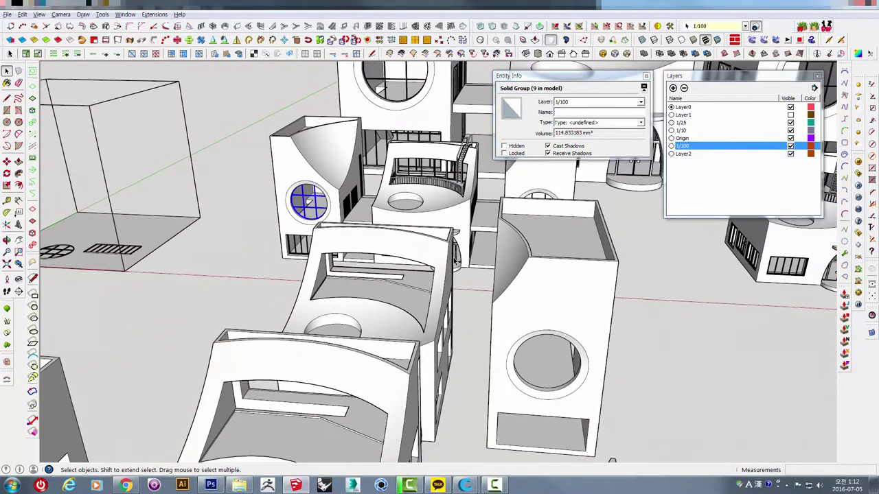
scroll(445, 237, down, 2)
scroll(442, 232, down, 1)
Step: From a top-down view, select the boxy house part with the curved roof
mouse_move(442, 231)
middle_down()
mouse_move(381, 335)
mouse_move(500, 314)
mouse_move(554, 277)
mouse_move(450, 309)
middle_up()
scroll(381, 335, up, 2)
click(381, 335)
click(555, 277)
Step: Switch to Cura's sliced preview, view a lower layer, and orbit to see the whole build volume
click(425, 448)
mouse_move(409, 485)
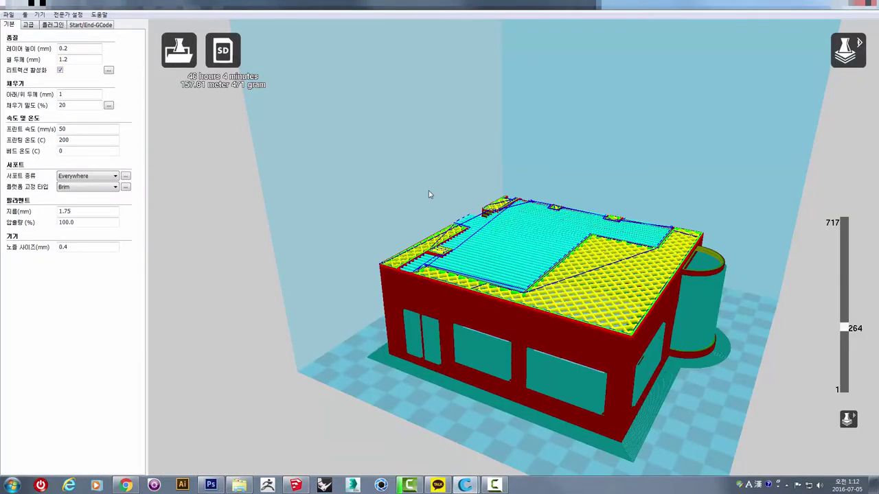
mouse_move(429, 195)
right_down()
mouse_move(431, 202)
mouse_move(509, 197)
right_up()
right_drag(553, 248, 850, 341)
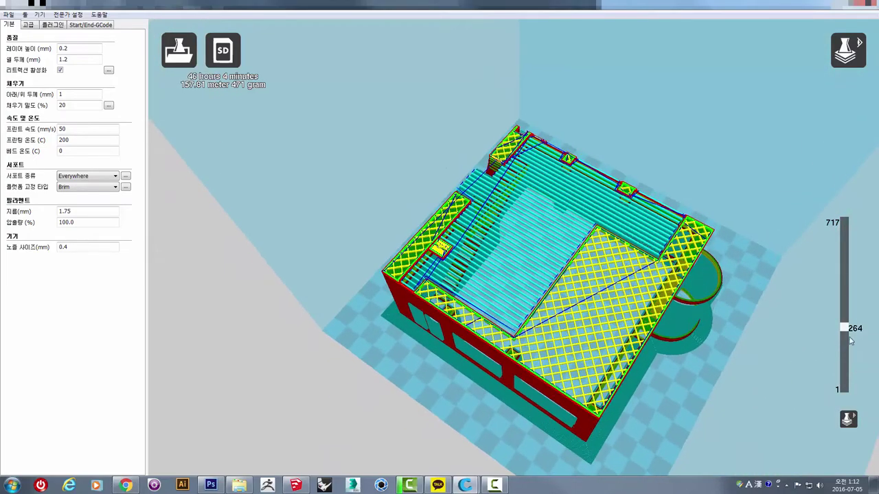
mouse_move(845, 343)
mouse_down()
mouse_move(837, 387)
mouse_move(859, 290)
mouse_move(855, 224)
mouse_up()
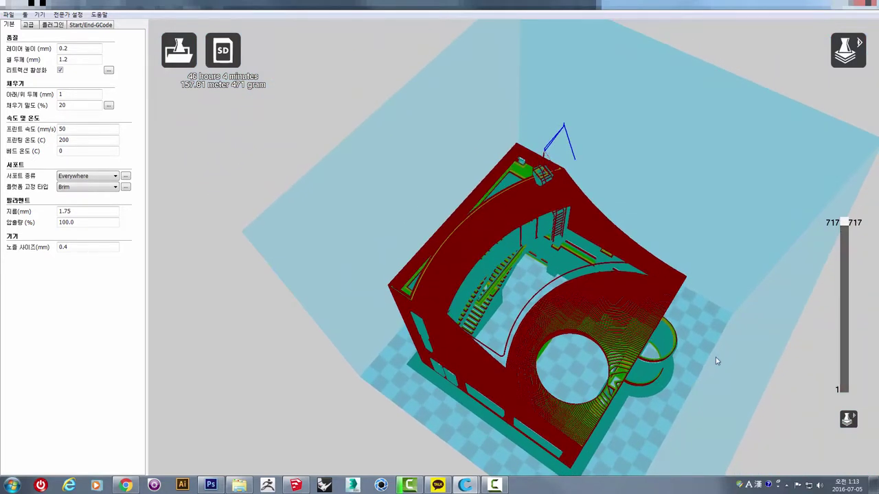
mouse_move(716, 360)
right_down()
mouse_move(683, 323)
mouse_move(712, 337)
mouse_move(529, 418)
right_up()
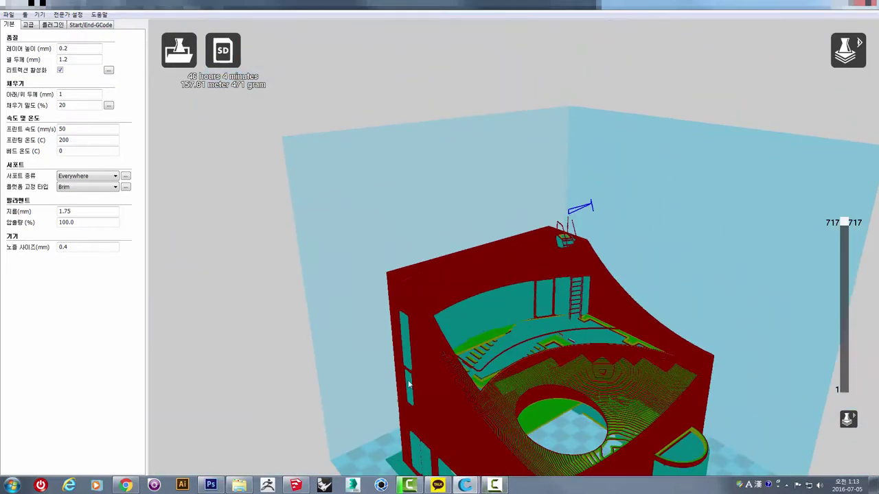
right_drag(441, 367, 563, 328)
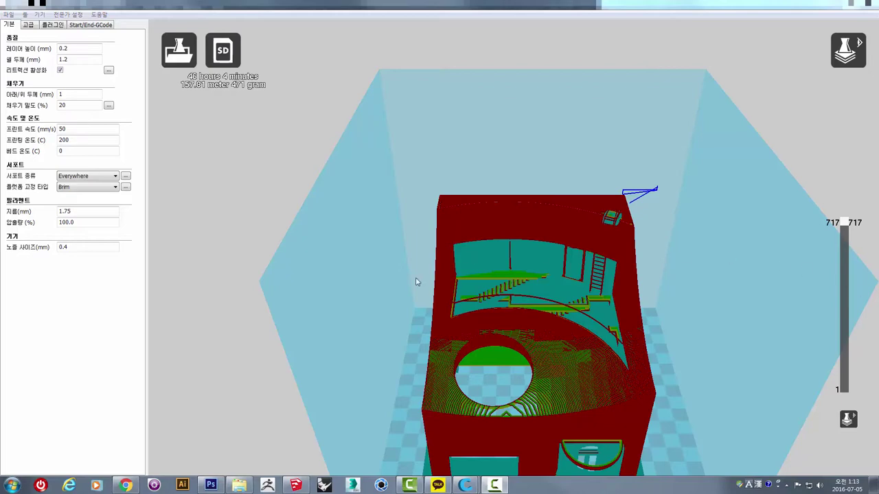
mouse_move(289, 236)
right_down()
mouse_move(490, 286)
mouse_move(424, 156)
mouse_move(541, 253)
mouse_move(521, 274)
mouse_move(476, 409)
mouse_move(494, 454)
right_up()
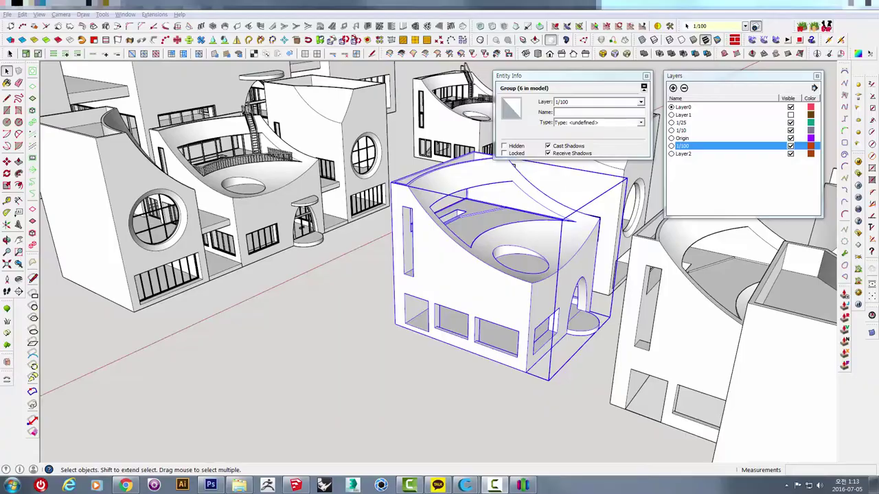
Step: Orbit around the selected house part to inspect its open underside and sides
mouse_move(359, 279)
middle_down()
mouse_move(194, 308)
mouse_move(297, 306)
mouse_move(356, 269)
mouse_move(338, 261)
mouse_move(252, 287)
mouse_move(449, 273)
mouse_move(646, 192)
mouse_move(359, 314)
mouse_move(261, 261)
mouse_move(220, 166)
mouse_move(372, 270)
mouse_move(394, 318)
mouse_move(408, 165)
mouse_move(431, 219)
middle_up()
scroll(194, 308, down, 5)
scroll(356, 270, up, 4)
scroll(343, 267, up, 3)
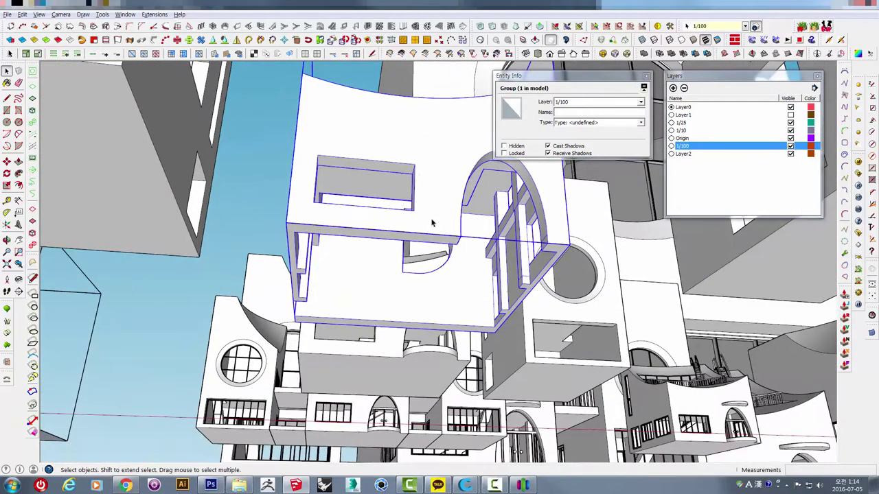
mouse_move(426, 189)
middle_down()
mouse_move(399, 151)
mouse_move(308, 133)
mouse_move(407, 198)
mouse_move(338, 178)
mouse_move(131, 237)
middle_up()
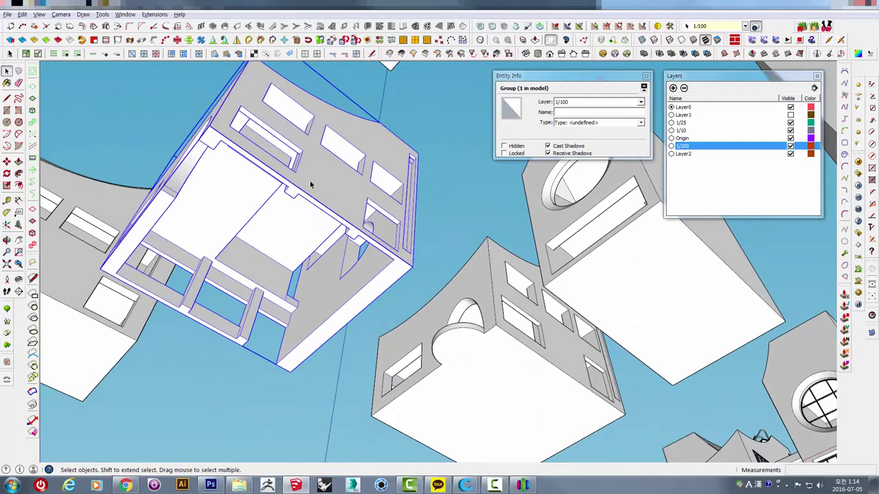
mouse_move(240, 275)
middle_down()
mouse_move(291, 290)
mouse_move(259, 268)
middle_up()
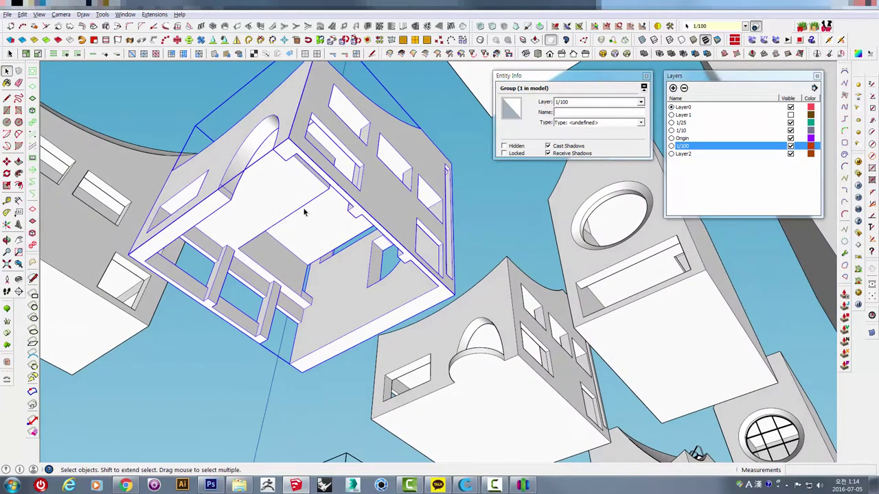
mouse_move(305, 212)
middle_down()
mouse_move(355, 190)
mouse_move(433, 190)
mouse_move(359, 373)
mouse_move(320, 367)
mouse_move(442, 277)
middle_up()
scroll(433, 190, up, 5)
scroll(433, 192, up, 2)
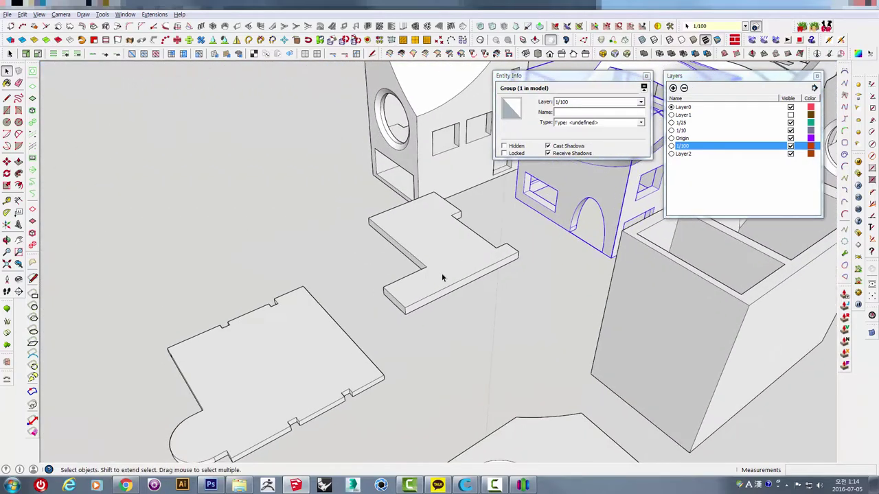
Step: Select the flat floor plate with the rounded end and zoom in on the floor plates
click(333, 357)
mouse_move(333, 357)
middle_down()
mouse_move(402, 295)
mouse_move(484, 251)
mouse_move(457, 269)
mouse_move(479, 245)
mouse_move(427, 251)
middle_up()
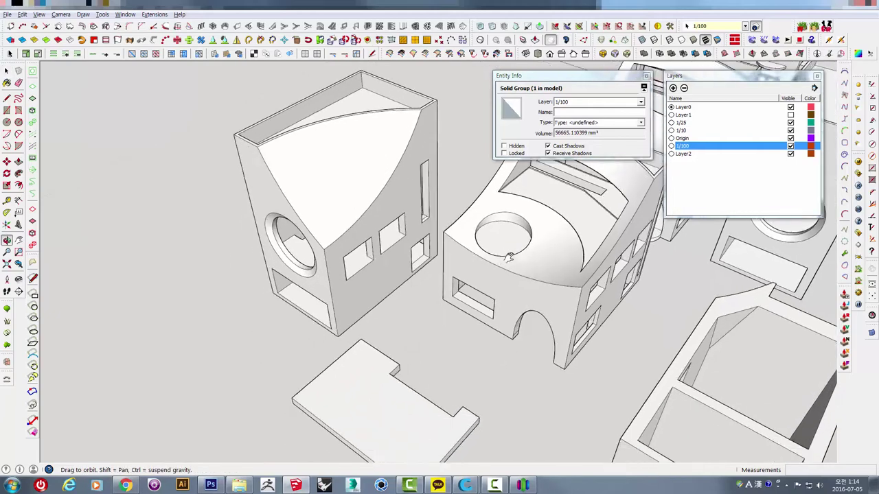
scroll(334, 294, up, 2)
scroll(334, 294, up, 3)
scroll(326, 297, up, 3)
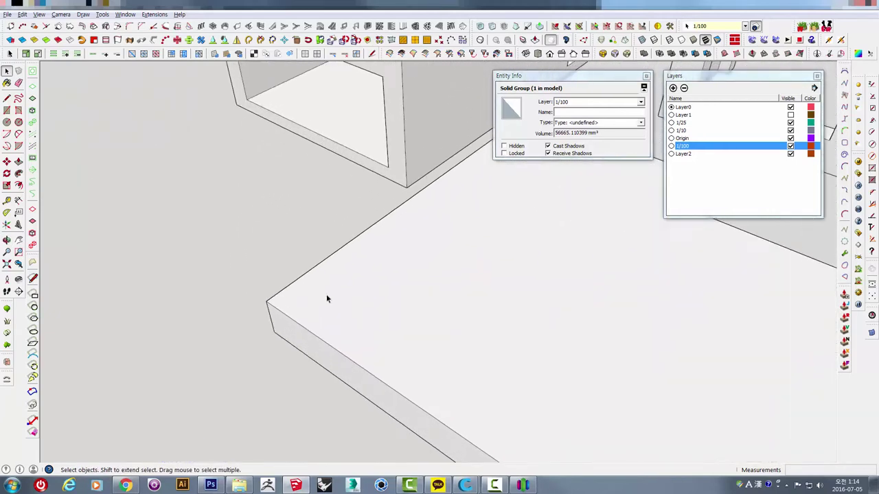
Step: Offset the L-shaped plate's top face inward by 0.2 mm
click(326, 296)
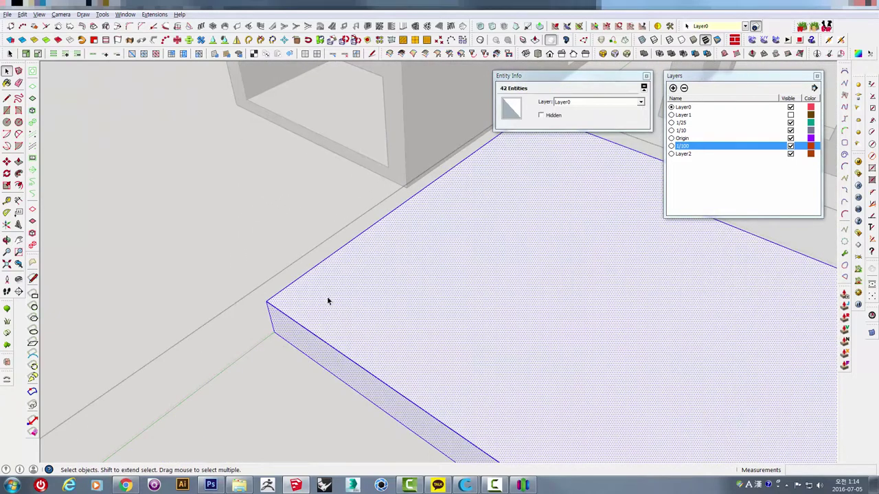
key(f)
text(0.2)
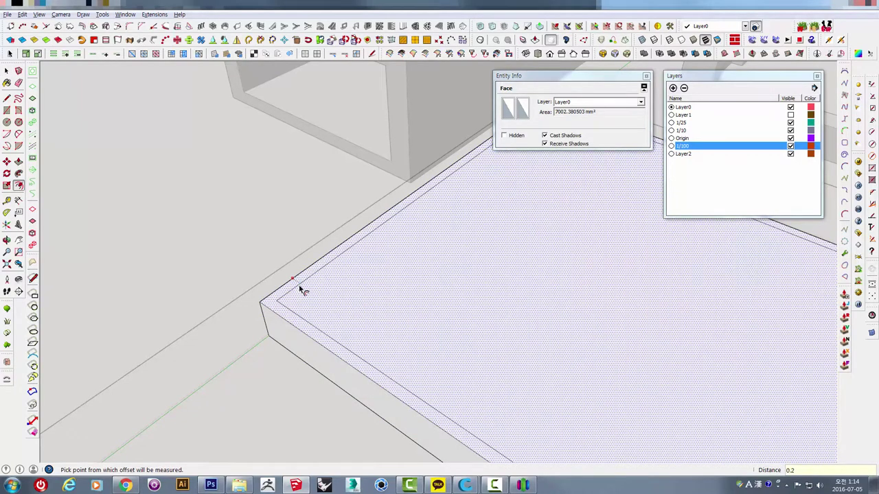
key(Return)
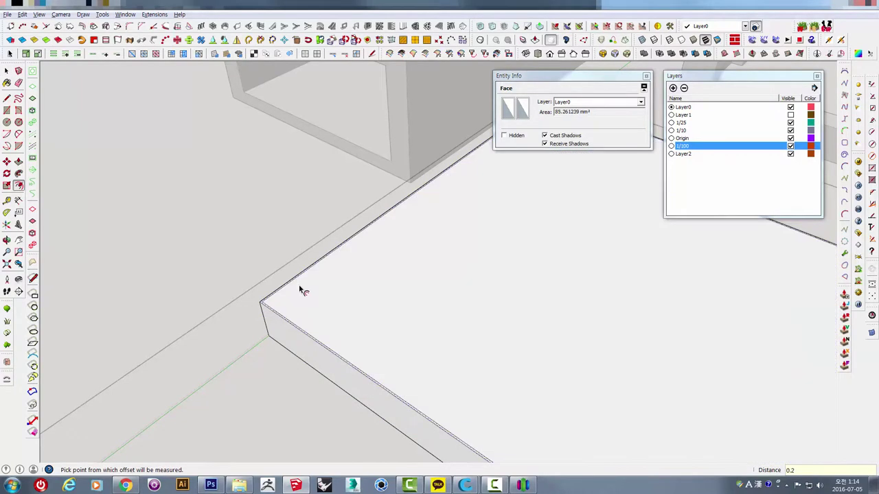
scroll(264, 305, up, 2)
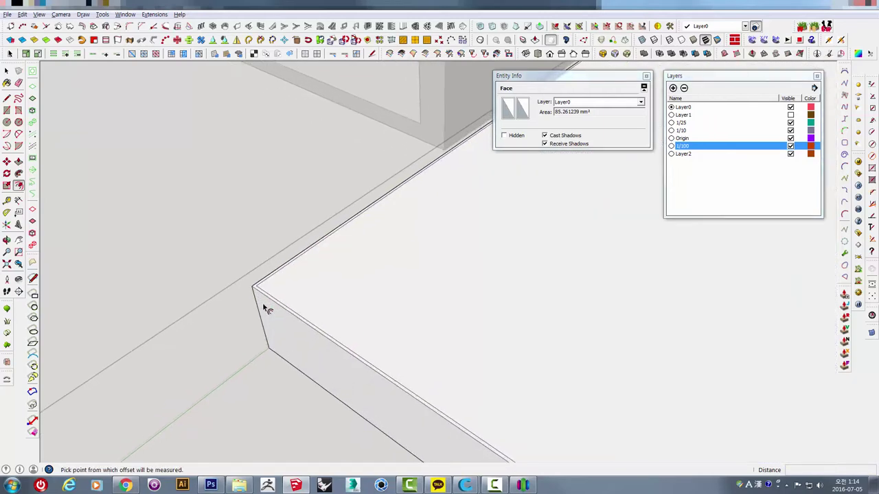
Step: Push the thin edge strip down 6.066105 mm and clear the selection
click(272, 301)
key(p)
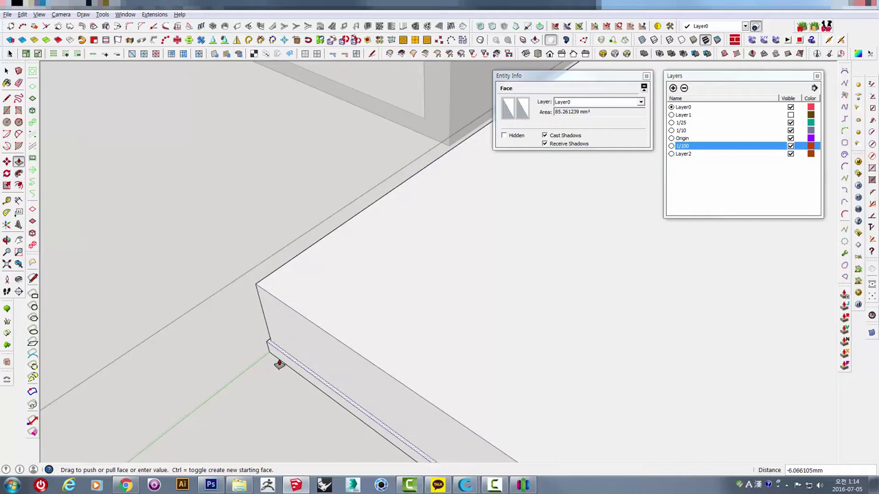
scroll(279, 369, down, 1)
scroll(280, 366, down, 1)
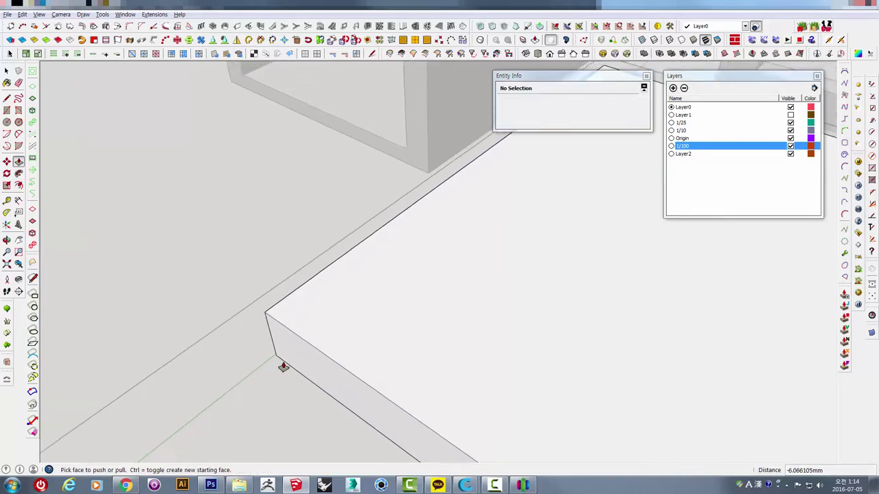
scroll(280, 366, down, 2)
mouse_move(280, 366)
middle_down()
mouse_move(415, 358)
mouse_move(350, 288)
middle_up()
key(space)
click(202, 238)
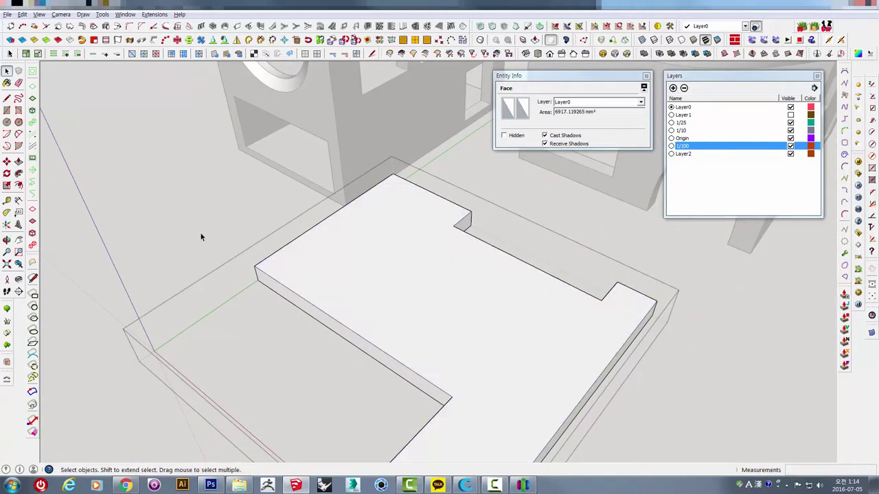
Step: Hide the 1/25 layer and orbit to bring more building parts into view
click(791, 124)
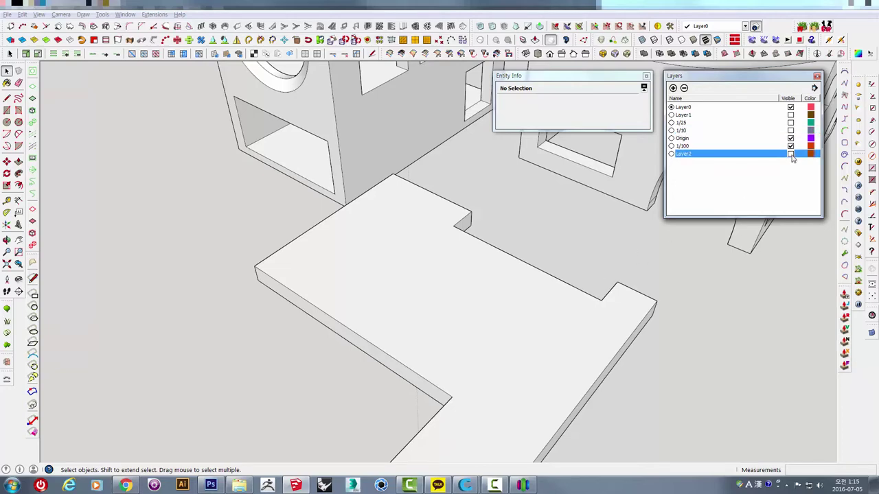
scroll(511, 245, down, 3)
scroll(511, 245, down, 3)
scroll(511, 246, down, 3)
mouse_move(513, 248)
middle_down()
mouse_move(445, 300)
mouse_move(289, 286)
middle_up()
scroll(215, 330, up, 1)
scroll(194, 335, up, 3)
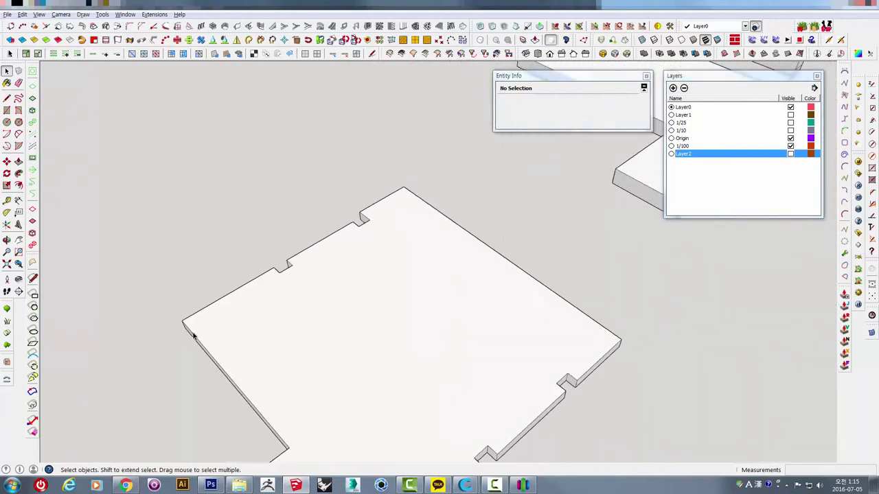
scroll(193, 333, up, 2)
Step: Offset the notched floor plate's top face 0.2 mm inward
triple_click(193, 316)
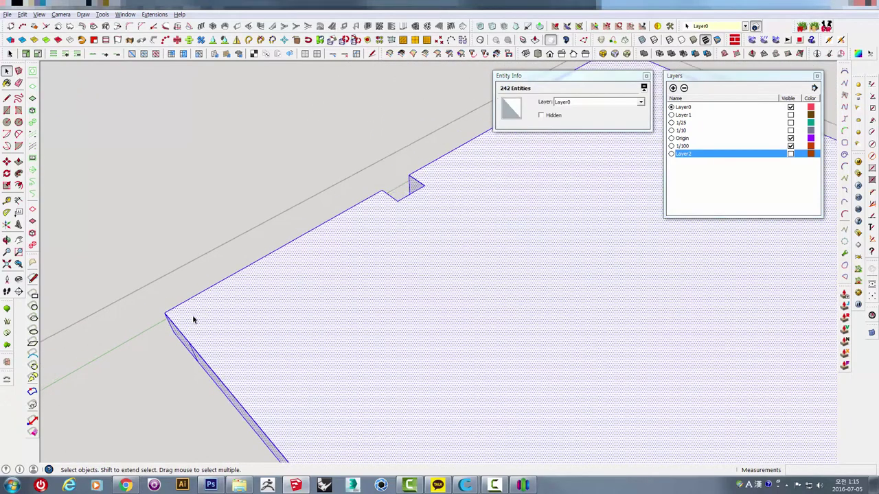
scroll(193, 319, up, 1)
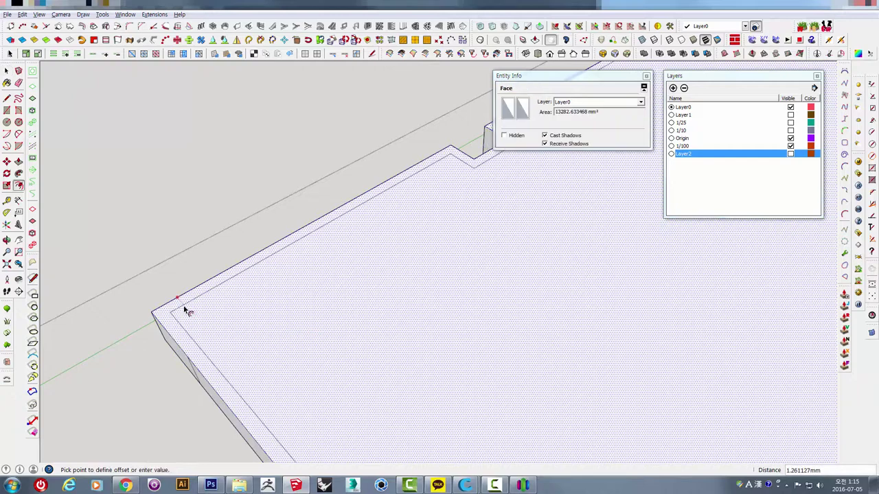
click(184, 311)
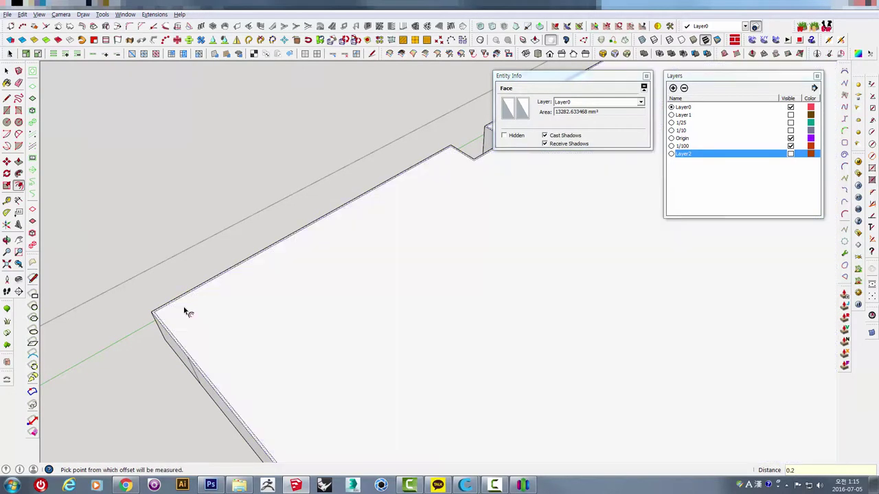
middle_drag(190, 314, 280, 341)
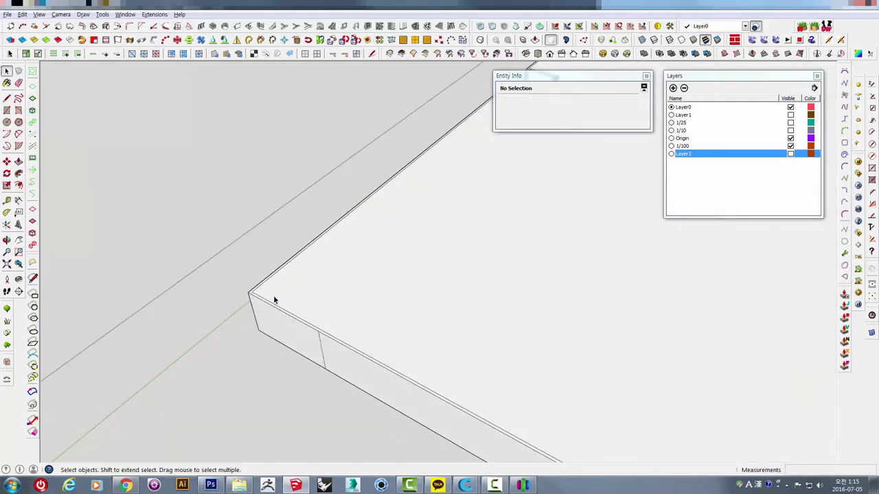
Step: Push the thin rim strip down 4.266105 mm through the plate
key(p)
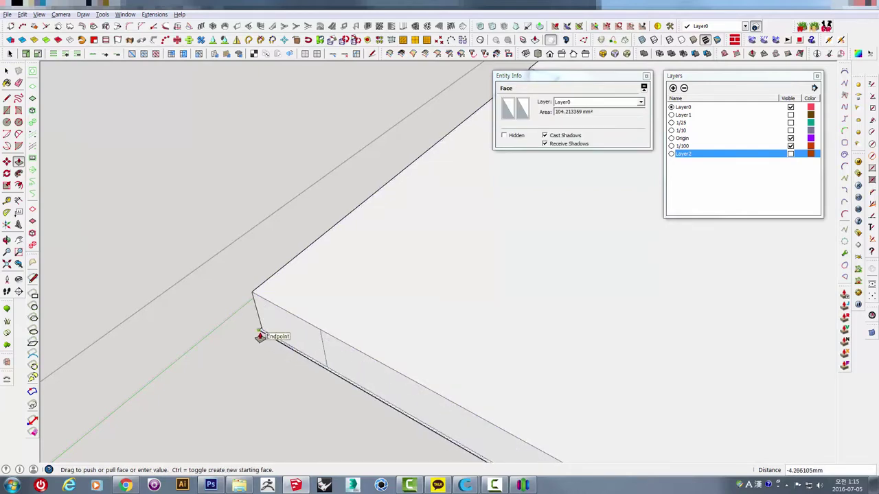
scroll(318, 299, down, 5)
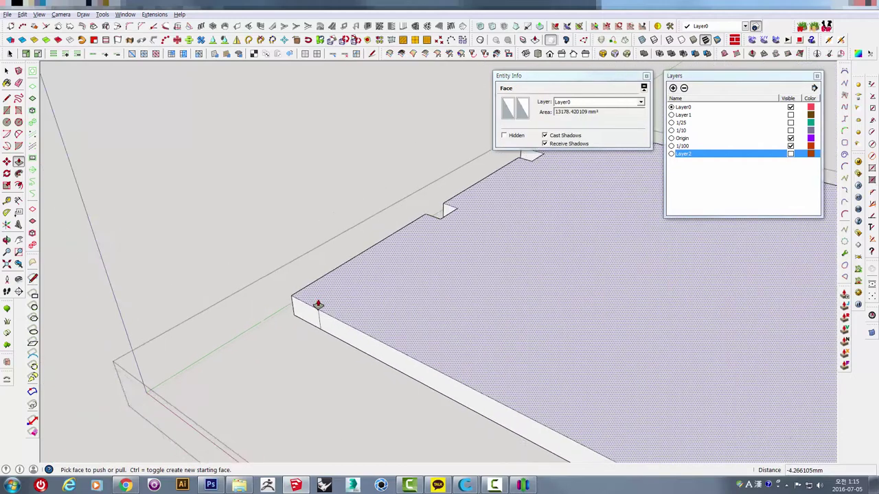
shift+middle_drag(317, 292, 285, 290)
key(space)
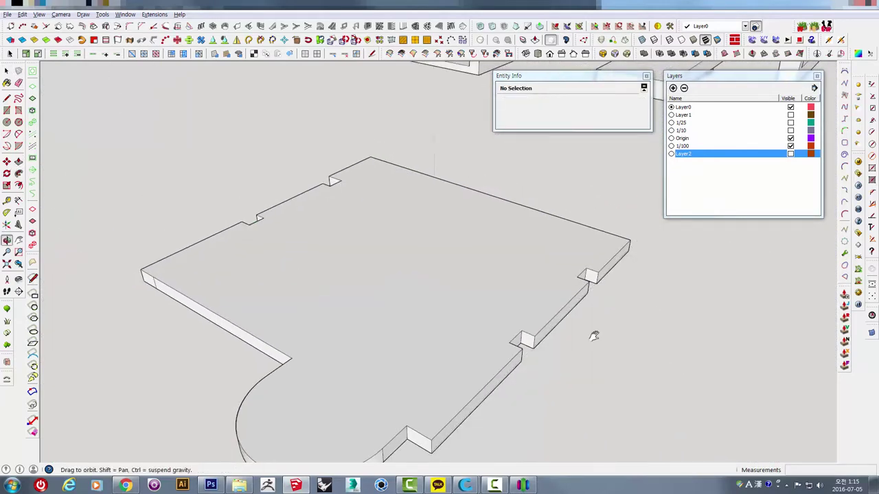
mouse_move(594, 336)
middle_down()
mouse_move(472, 346)
mouse_move(524, 298)
mouse_move(412, 349)
mouse_move(573, 274)
mouse_move(540, 324)
middle_up()
Step: Select the curved-roof house group and orbit and zoom to centre it in view
click(618, 223)
middle_drag(614, 206, 265, 363)
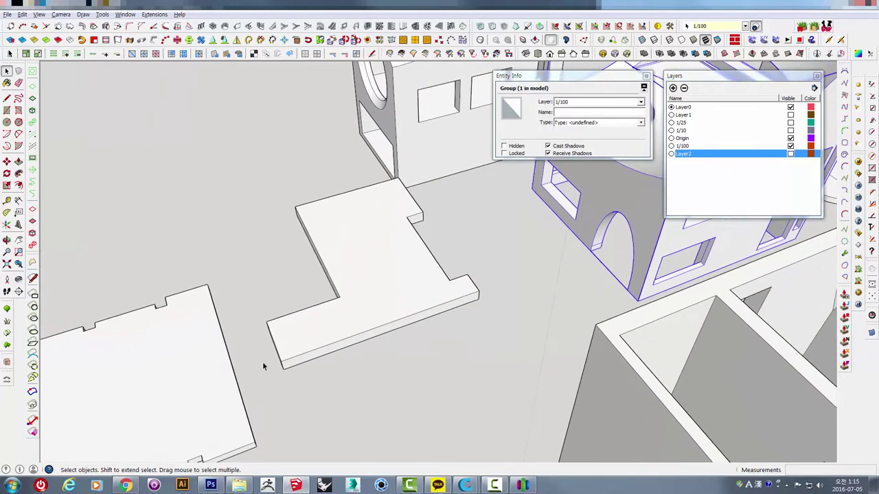
mouse_move(555, 280)
middle_down()
mouse_move(343, 403)
mouse_move(458, 306)
mouse_move(515, 232)
middle_up()
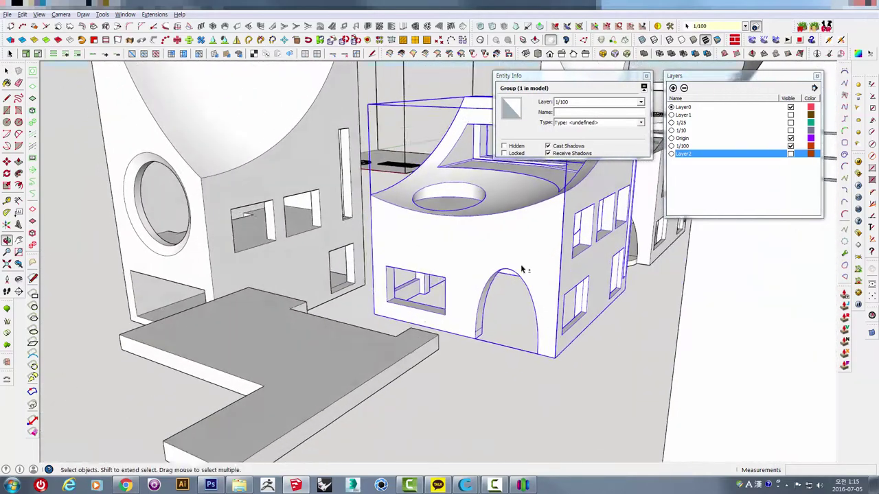
scroll(473, 344, up, 3)
mouse_move(472, 344)
middle_down()
mouse_move(499, 190)
mouse_move(457, 327)
mouse_move(443, 278)
mouse_move(448, 292)
mouse_move(425, 337)
mouse_move(419, 257)
middle_up()
scroll(405, 192, up, 2)
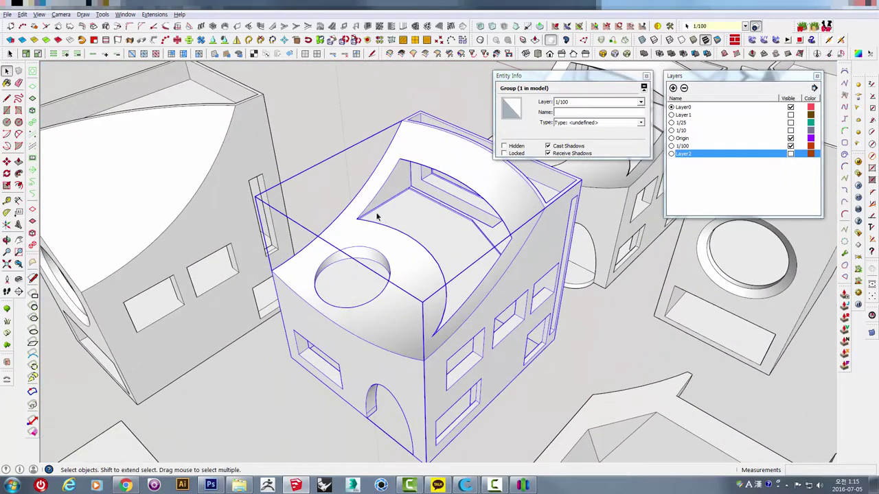
Step: Export the house as a binary millimetre STL into the 3D_archi folder, then move to Simplify3D
click(6, 16)
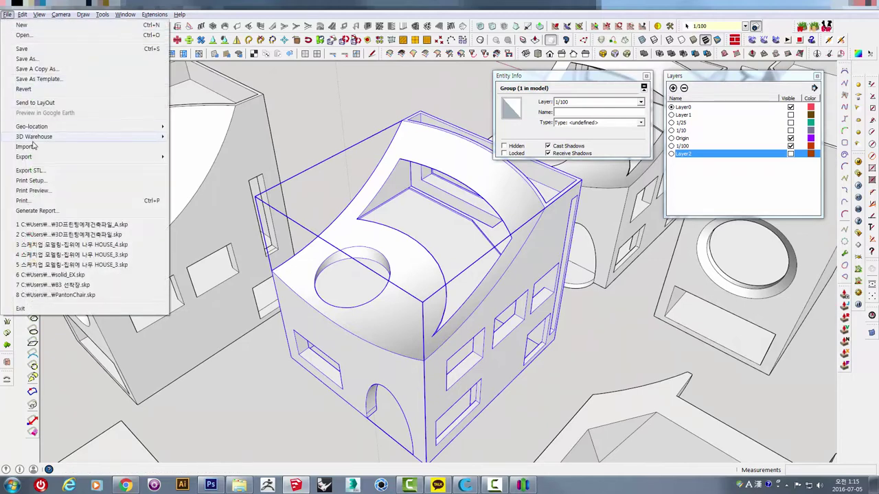
click(32, 171)
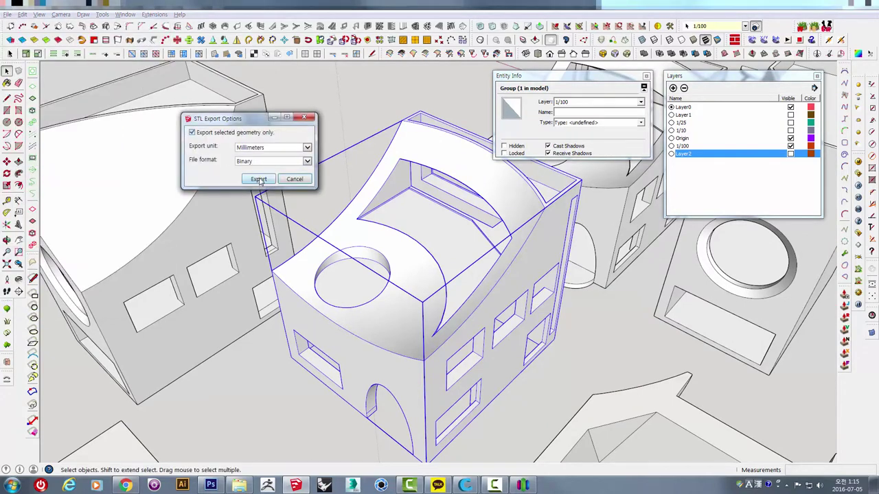
click(258, 179)
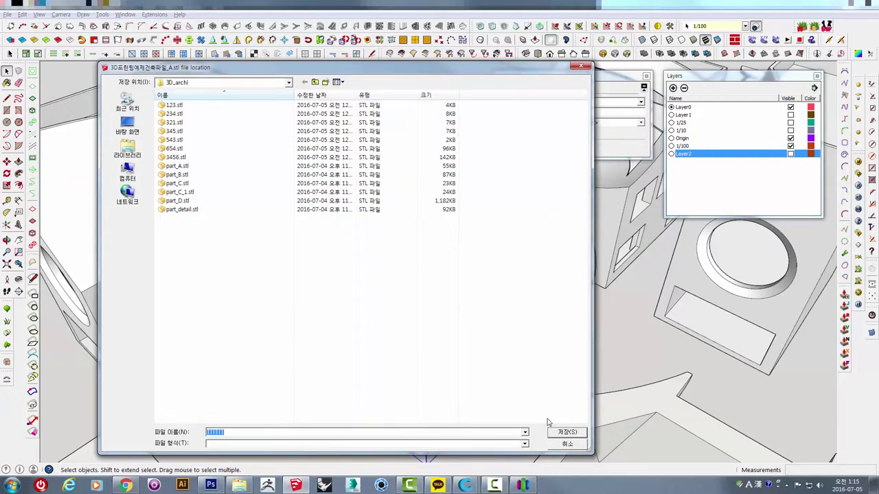
click(567, 432)
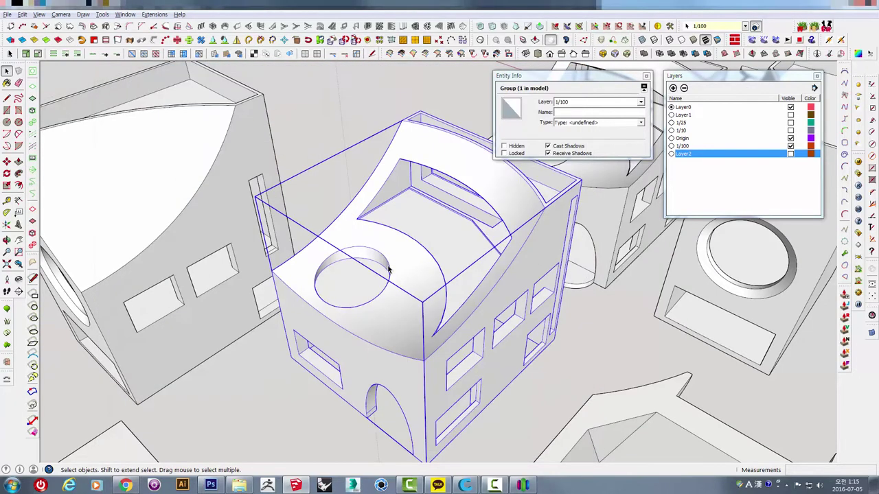
click(537, 488)
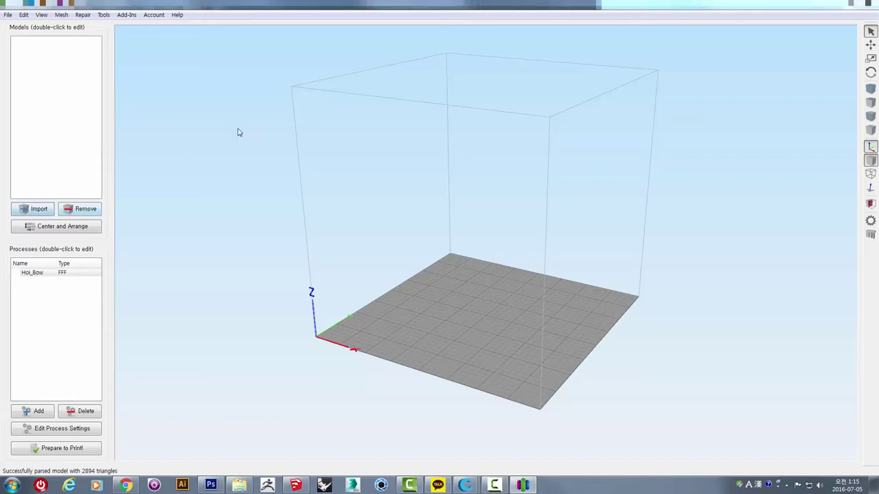
Step: Import the 111111 house STL onto the Simplify3D build plate and orbit to view it
key(ctrl+i)
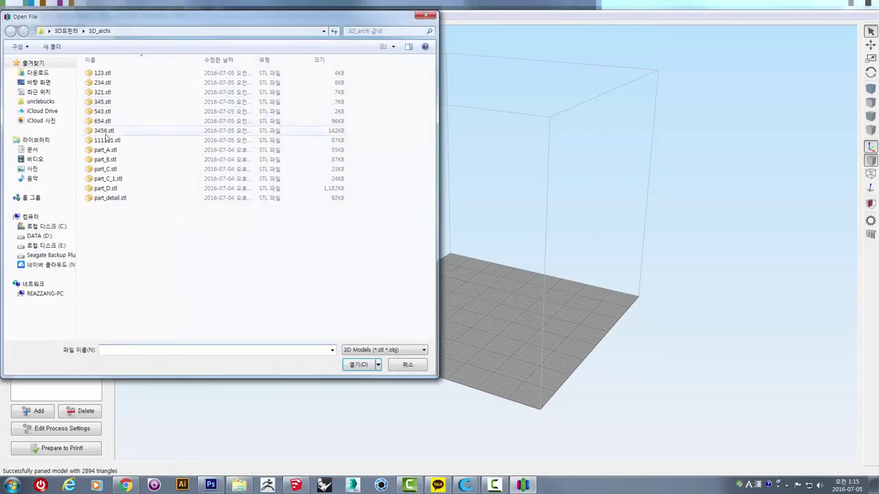
click(356, 368)
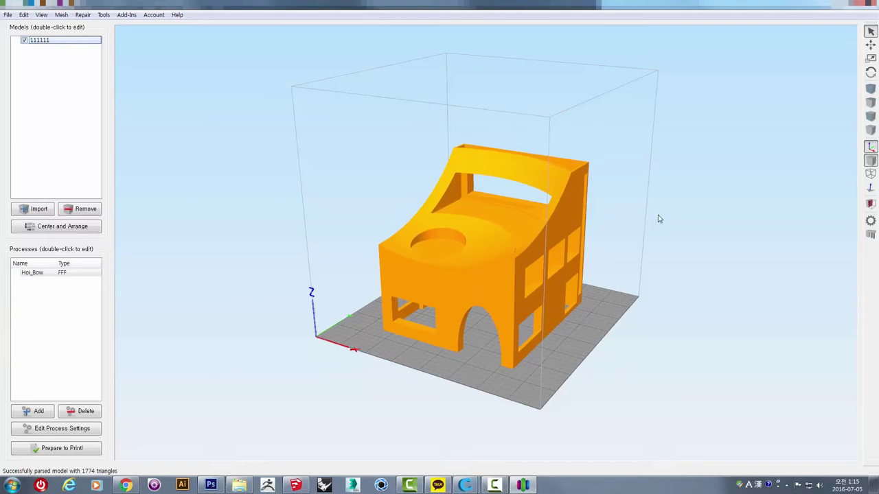
mouse_move(658, 219)
mouse_down()
mouse_move(604, 290)
mouse_move(655, 216)
mouse_move(649, 227)
mouse_move(661, 249)
mouse_move(649, 233)
mouse_up()
scroll(593, 269, up, 3)
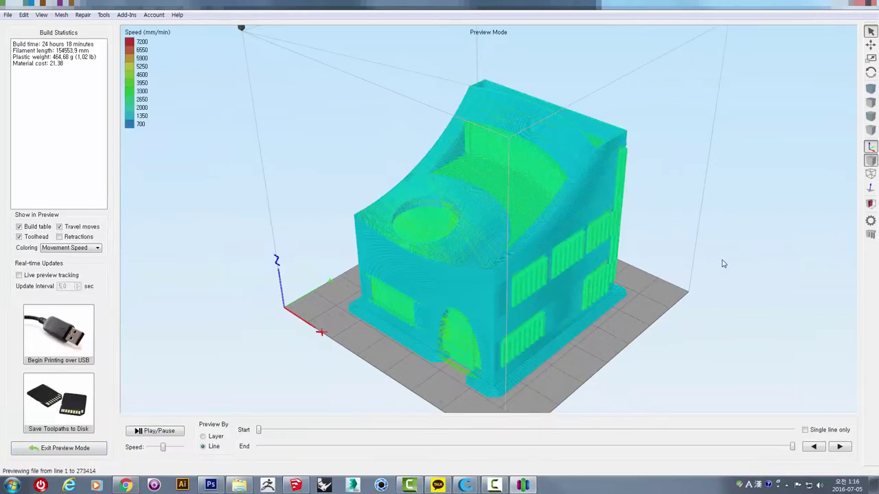
Step: Orbit and zoom the house's toolpath preview from below, the side and the top
mouse_move(721, 261)
mouse_down()
mouse_move(741, 162)
mouse_move(737, 102)
mouse_move(728, 124)
mouse_up()
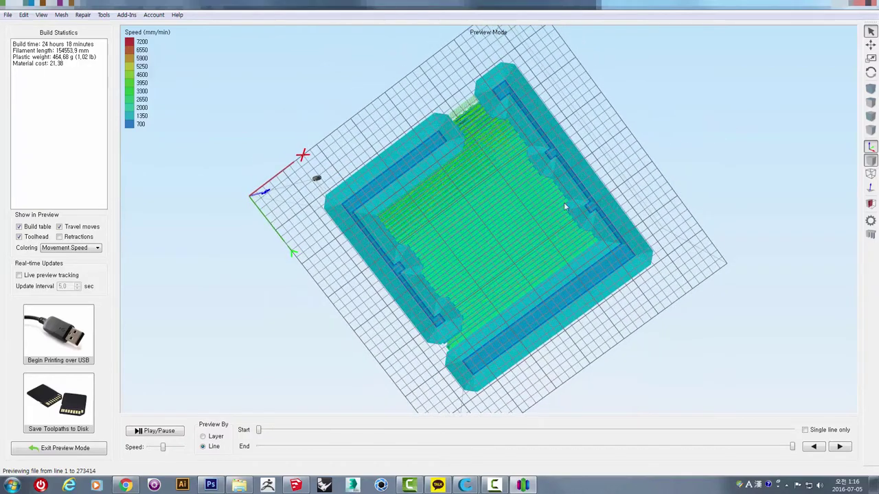
mouse_move(564, 202)
mouse_down()
mouse_move(673, 163)
mouse_move(675, 243)
mouse_up()
scroll(481, 322, up, 5)
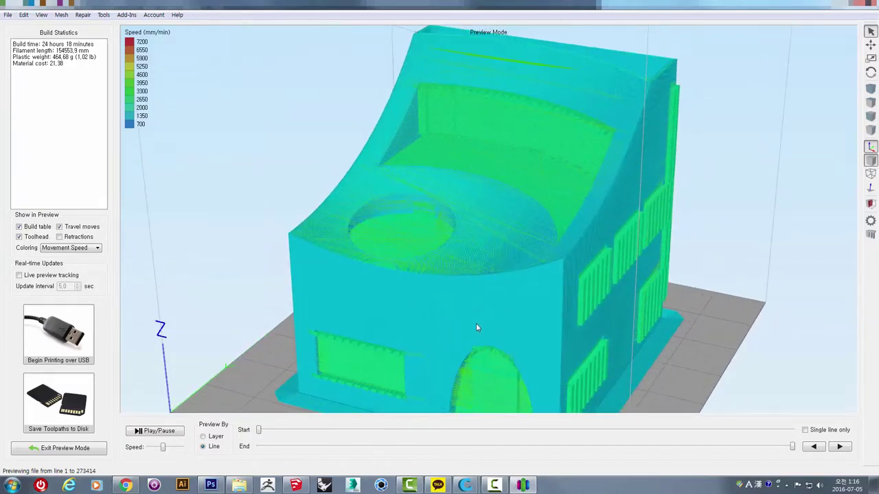
mouse_move(274, 307)
mouse_down()
mouse_move(280, 140)
mouse_move(329, 270)
mouse_move(564, 225)
mouse_move(520, 268)
mouse_move(496, 270)
mouse_up()
scroll(453, 291, up, 2)
mouse_move(453, 291)
mouse_down()
mouse_move(442, 183)
mouse_move(406, 162)
mouse_move(332, 165)
mouse_move(269, 196)
mouse_move(280, 216)
mouse_move(341, 229)
mouse_move(492, 295)
mouse_move(534, 200)
mouse_move(430, 187)
mouse_move(601, 184)
mouse_move(725, 210)
mouse_move(656, 245)
mouse_move(606, 286)
mouse_move(533, 269)
mouse_move(404, 201)
mouse_move(403, 219)
mouse_move(418, 258)
mouse_move(519, 217)
mouse_up()
scroll(520, 213, up, 3)
scroll(508, 233, up, 3)
scroll(557, 251, up, 2)
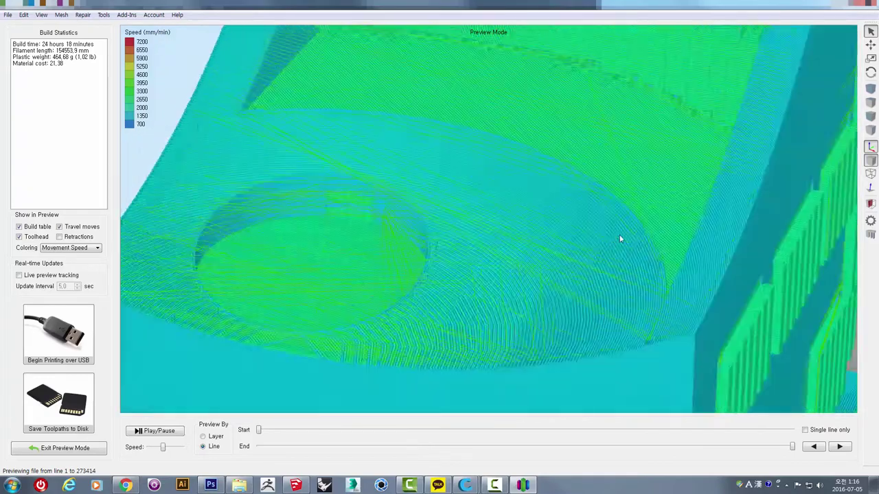
scroll(635, 220, up, 1)
Step: Turn the vented wall forward, show the print partway through its toolpath, then exit the preview
mouse_move(647, 198)
mouse_down()
mouse_move(632, 226)
mouse_move(735, 279)
mouse_move(578, 199)
mouse_move(693, 384)
mouse_up()
scroll(578, 198, down, 5)
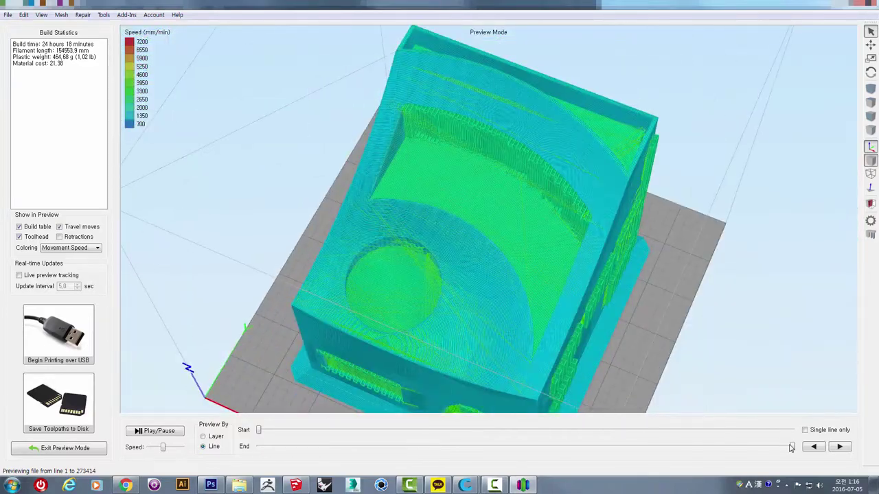
mouse_move(733, 449)
mouse_down()
mouse_move(615, 436)
mouse_move(557, 405)
mouse_up()
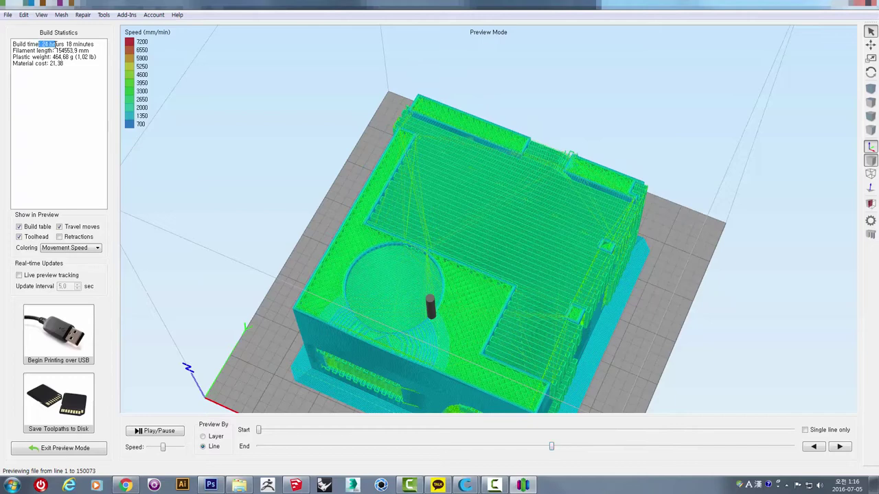
mouse_move(341, 198)
mouse_down()
mouse_move(402, 183)
mouse_move(414, 166)
mouse_up()
scroll(467, 213, down, 5)
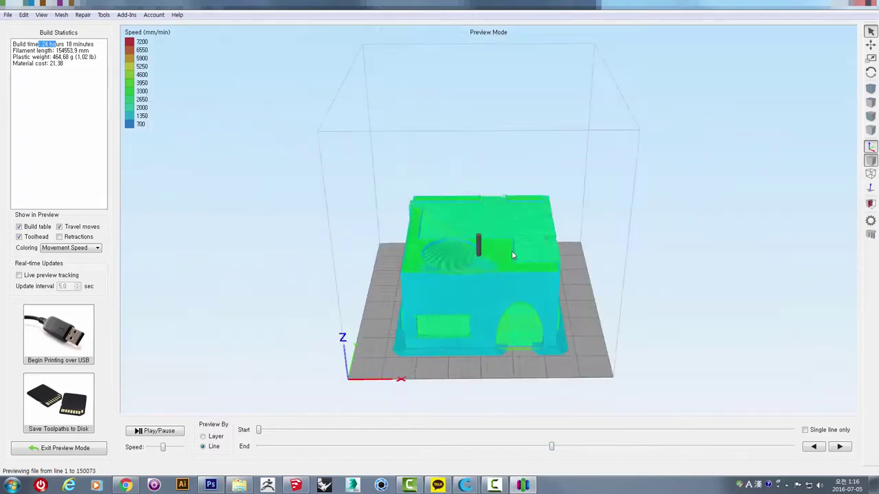
click(87, 448)
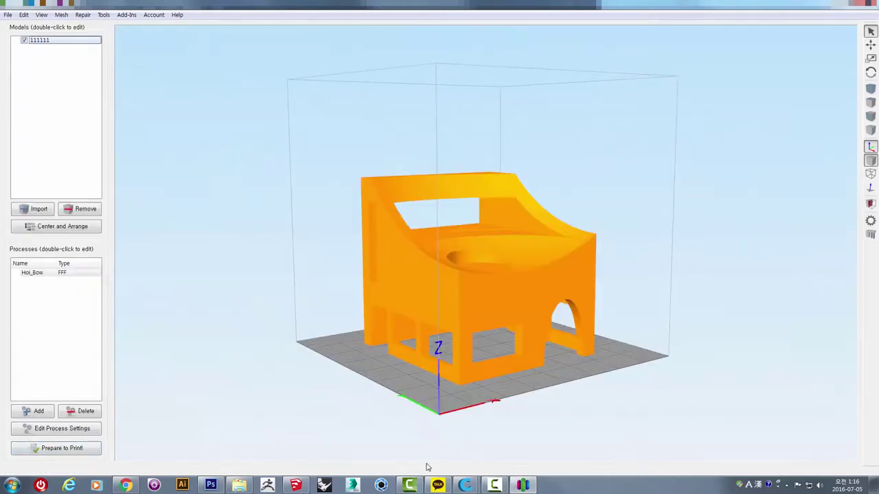
Step: Back in SketchUp, deselect the house and select the open box piece to inspect it
click(296, 485)
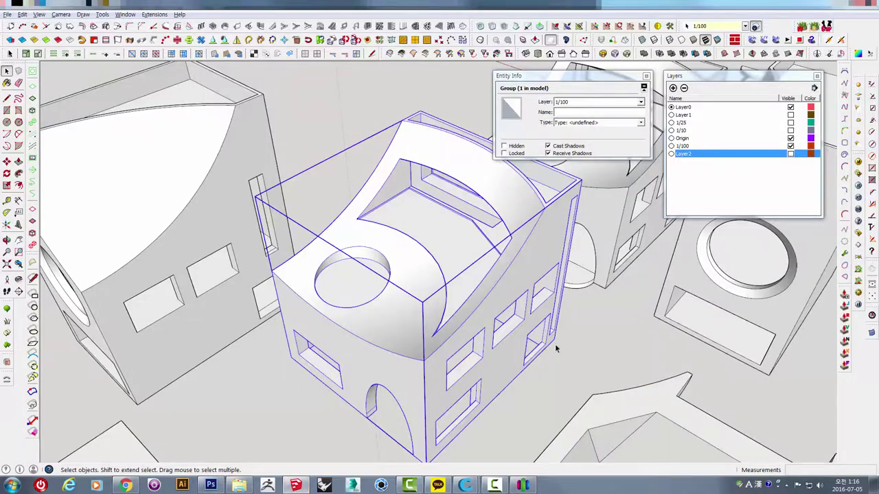
click(597, 343)
middle_drag(596, 343, 337, 234)
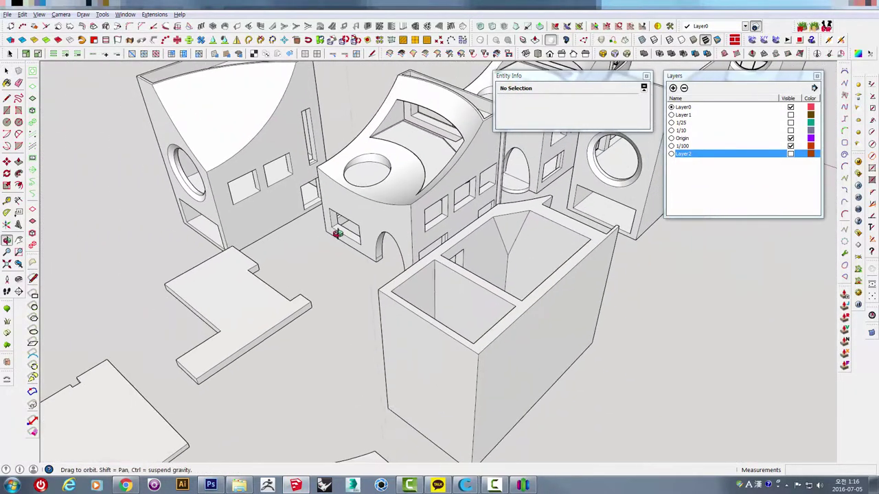
middle_drag(337, 233, 434, 157)
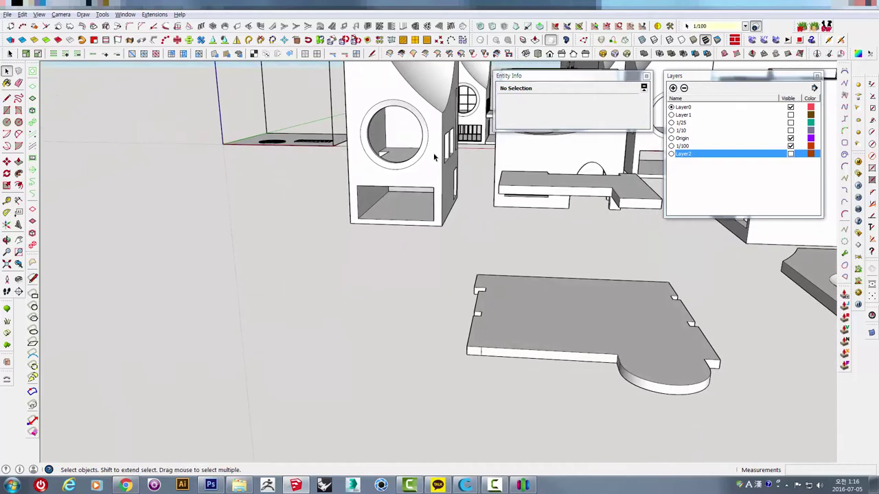
click(434, 158)
Step: Orbit around the scattered wall parts and select the tall box with the round opening
scroll(517, 206, down, 2)
middle_drag(517, 206, 479, 390)
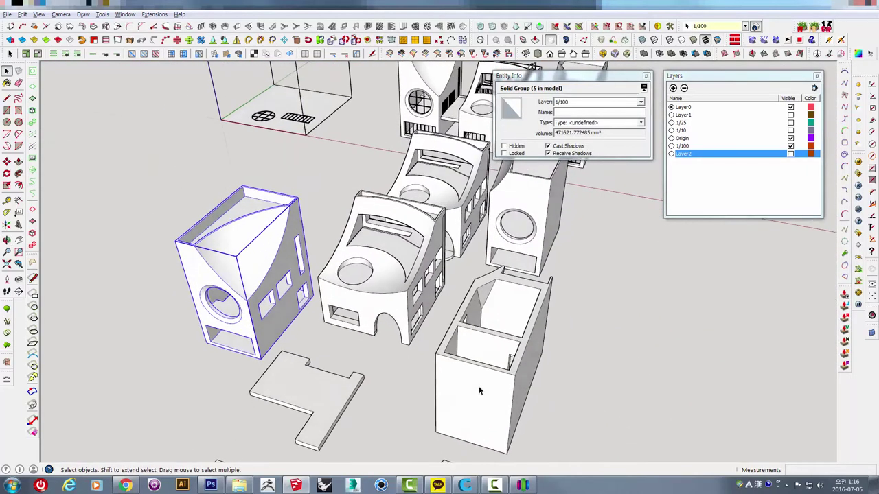
mouse_move(552, 253)
middle_down()
mouse_move(448, 245)
mouse_move(495, 285)
middle_up()
scroll(448, 245, up, 3)
click(448, 245)
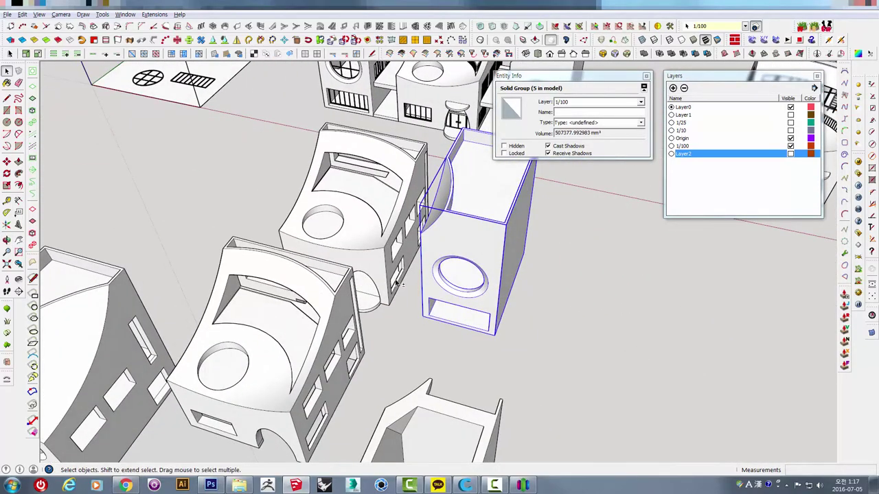
mouse_move(397, 282)
middle_down()
mouse_move(441, 202)
mouse_move(481, 243)
mouse_move(337, 314)
mouse_move(172, 373)
middle_up()
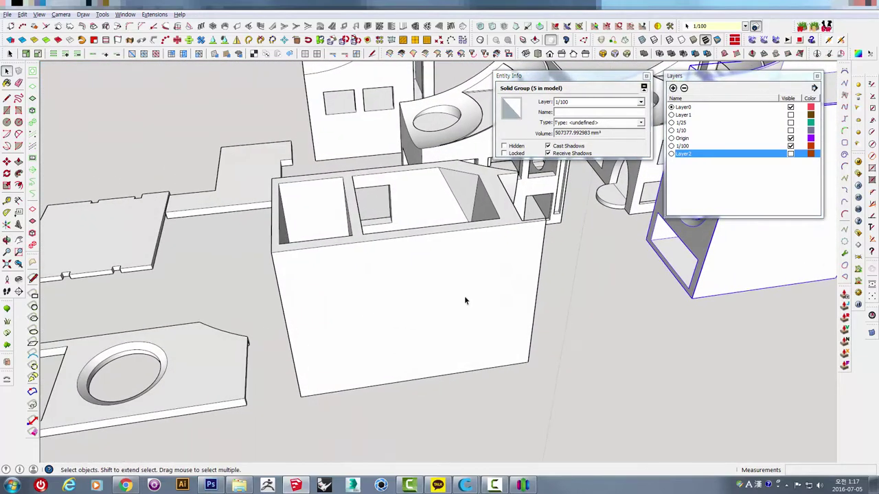
mouse_move(464, 300)
middle_down()
mouse_move(257, 363)
mouse_move(438, 355)
middle_up()
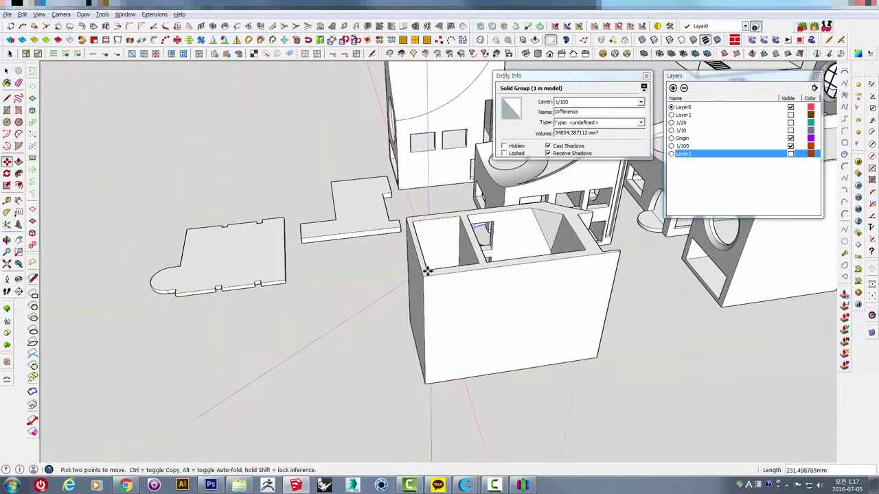
Step: Move the holed plate onto the top of the open box
drag(356, 332, 425, 274)
mouse_move(529, 317)
middle_down()
mouse_move(460, 420)
mouse_move(512, 381)
mouse_move(465, 342)
mouse_move(443, 366)
middle_up()
key(space)
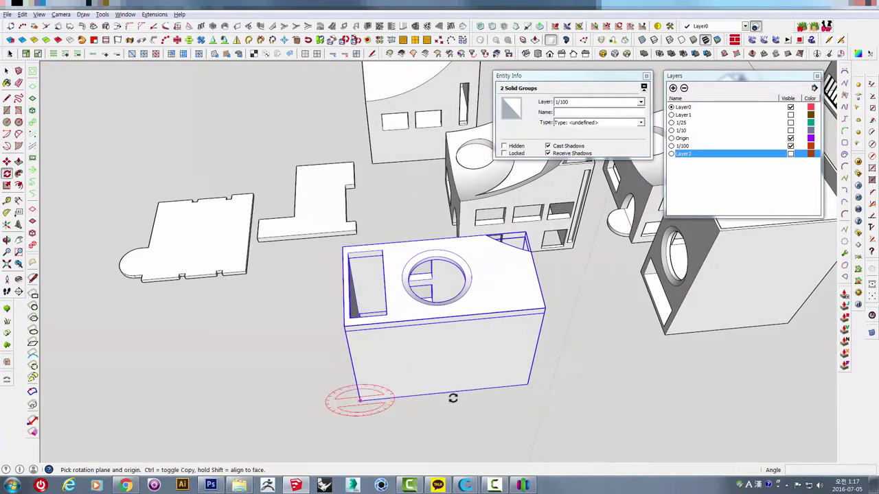
Step: Rotate the lidded box 90° about its bottom corner to stand it upright
click(496, 387)
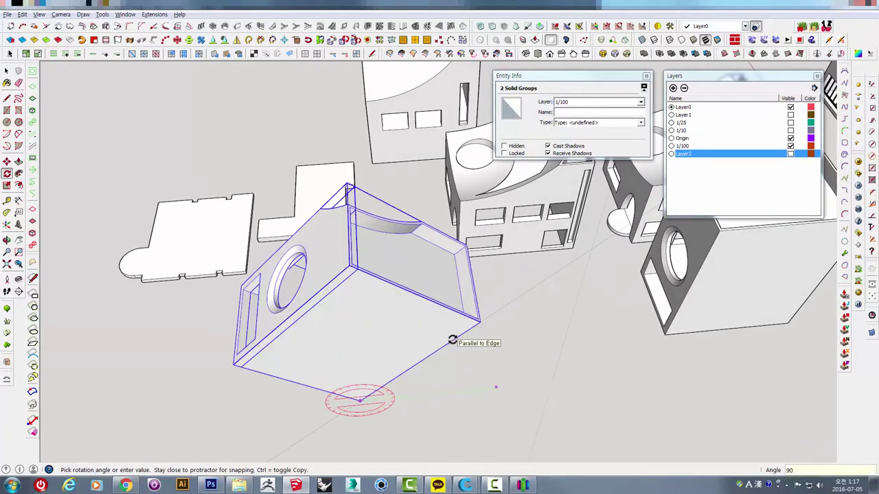
click(453, 340)
middle_drag(484, 313, 458, 335)
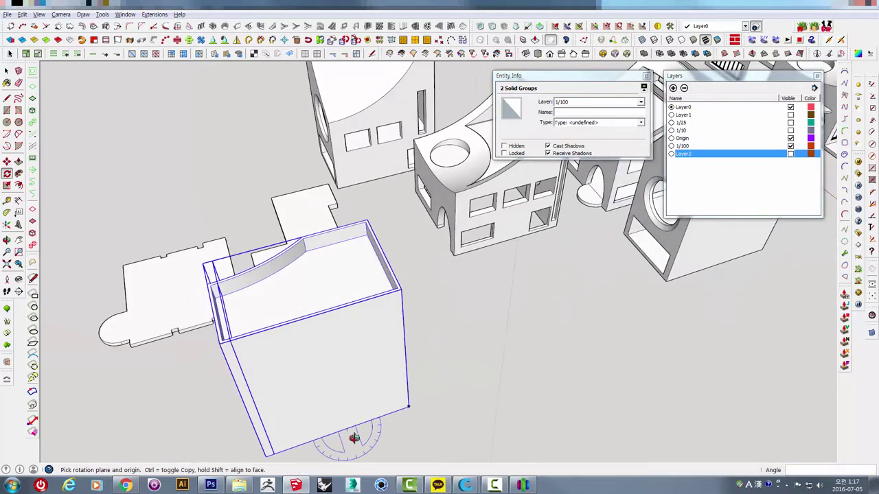
mouse_move(354, 437)
middle_down()
mouse_move(506, 419)
mouse_move(624, 363)
mouse_move(474, 364)
mouse_move(461, 392)
middle_up()
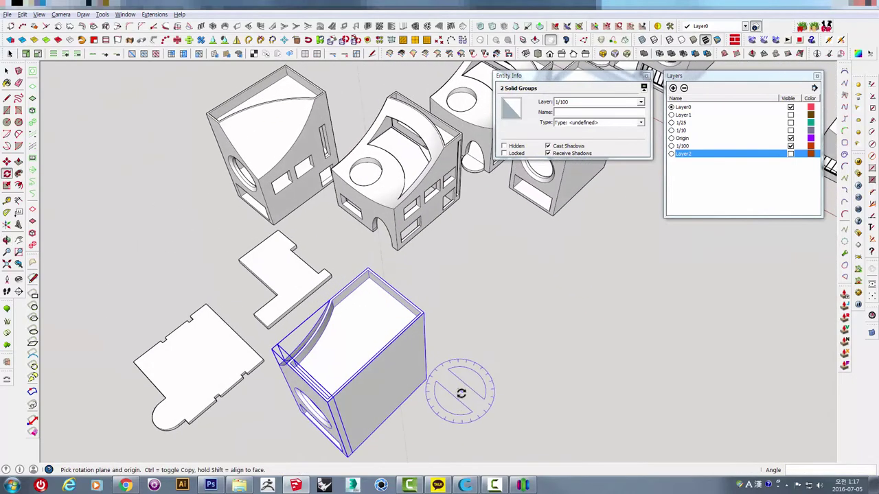
Step: Move the upright box beside the matching house box
middle_drag(602, 369, 490, 366)
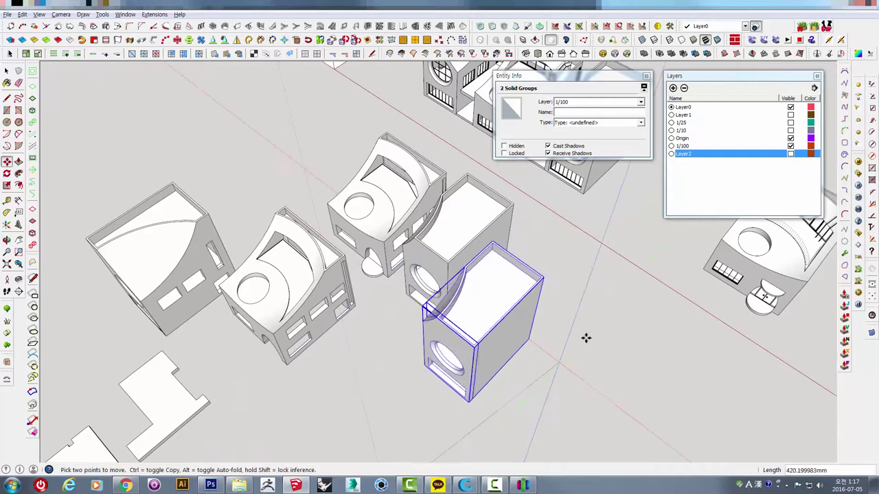
mouse_move(535, 334)
middle_down()
mouse_move(592, 198)
mouse_move(499, 339)
mouse_move(487, 386)
middle_up()
key(space)
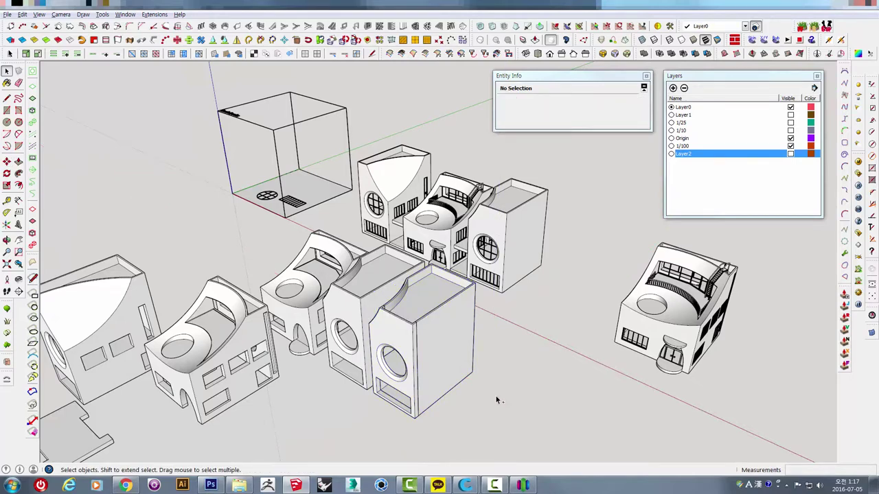
Step: Select the plate with the round hole and orbit around it to check it
mouse_move(497, 400)
middle_down()
mouse_move(476, 252)
mouse_move(420, 285)
mouse_move(403, 353)
mouse_move(466, 300)
mouse_move(401, 218)
middle_up()
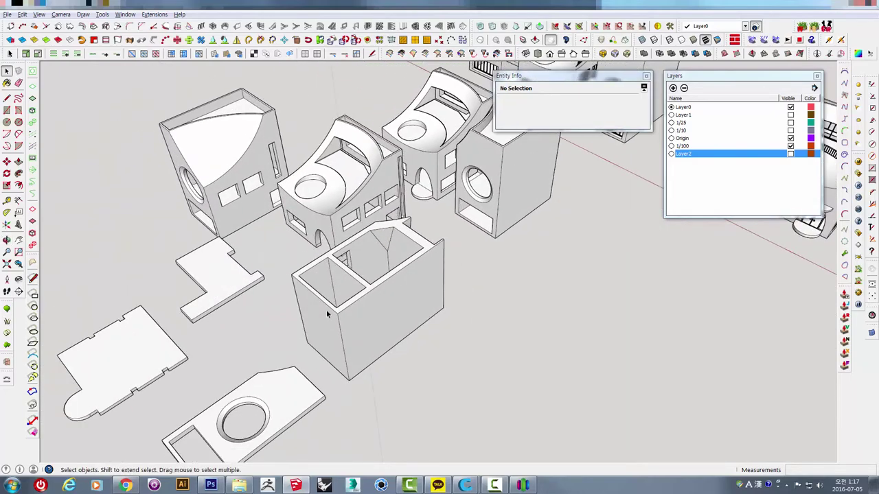
mouse_move(327, 313)
middle_down()
mouse_move(419, 261)
mouse_move(391, 368)
middle_up()
click(391, 364)
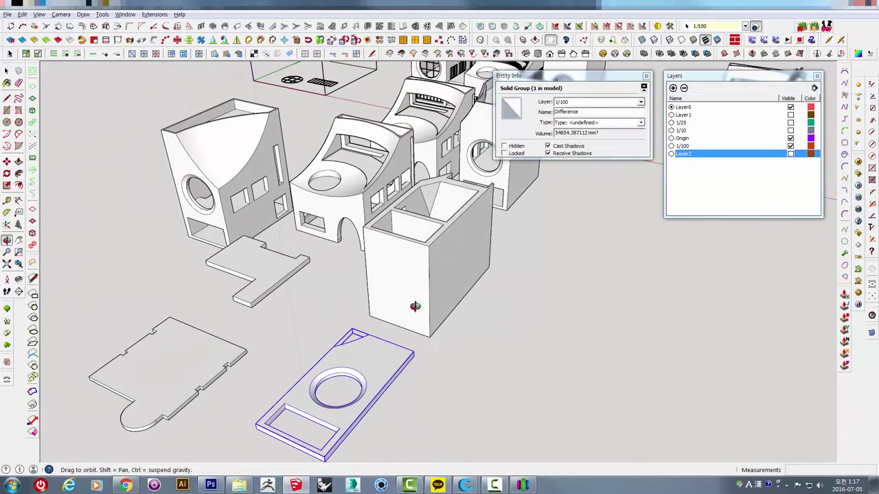
mouse_move(412, 310)
middle_down()
mouse_move(446, 277)
mouse_move(346, 333)
mouse_move(552, 208)
middle_up()
scroll(367, 326, up, 3)
scroll(367, 327, up, 2)
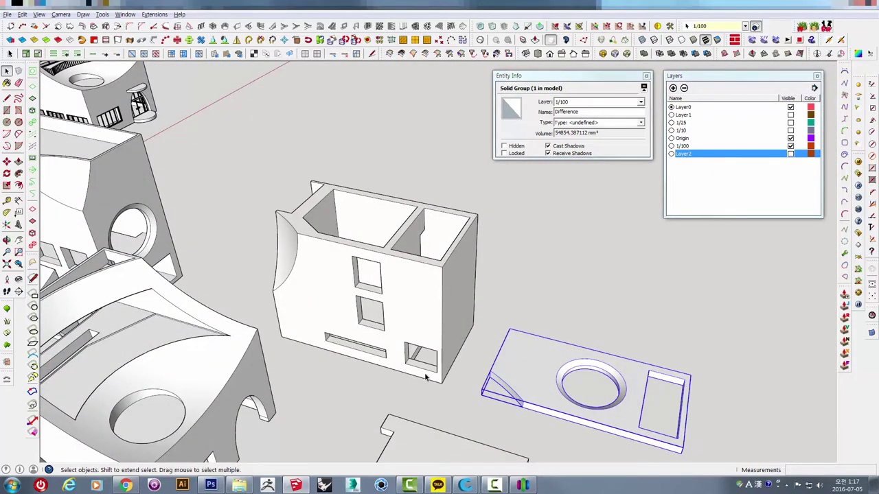
mouse_move(613, 389)
middle_down()
mouse_move(447, 343)
mouse_move(553, 255)
mouse_move(402, 308)
mouse_move(460, 325)
mouse_move(298, 250)
mouse_move(421, 339)
mouse_move(630, 371)
middle_up()
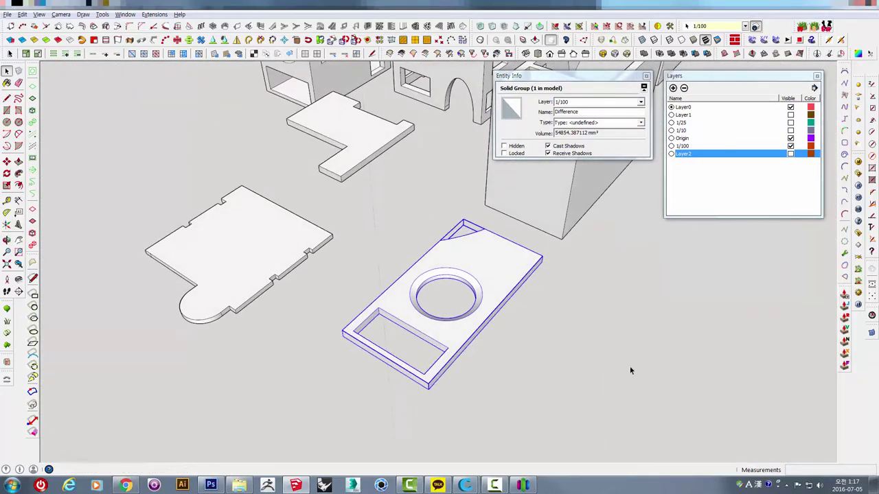
Step: In Simplify3D, remove the 111111 model from the build plate and cancel the import dialog
click(522, 486)
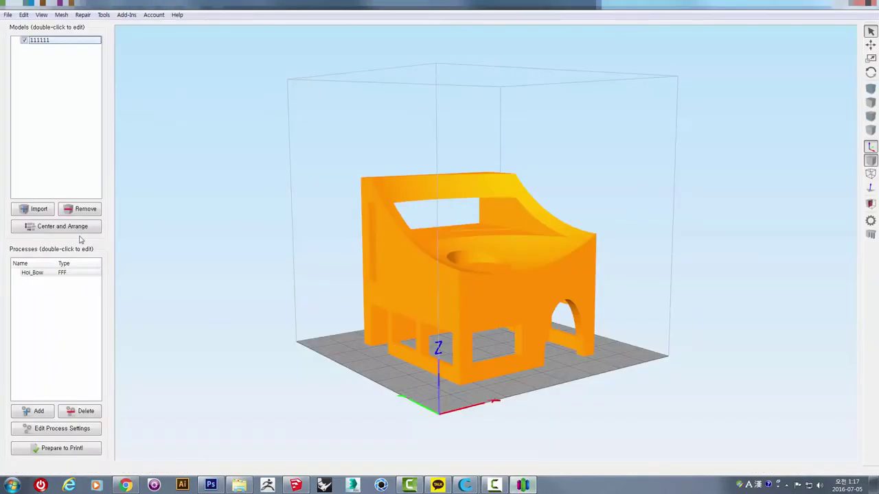
click(77, 212)
key(ctrl+i)
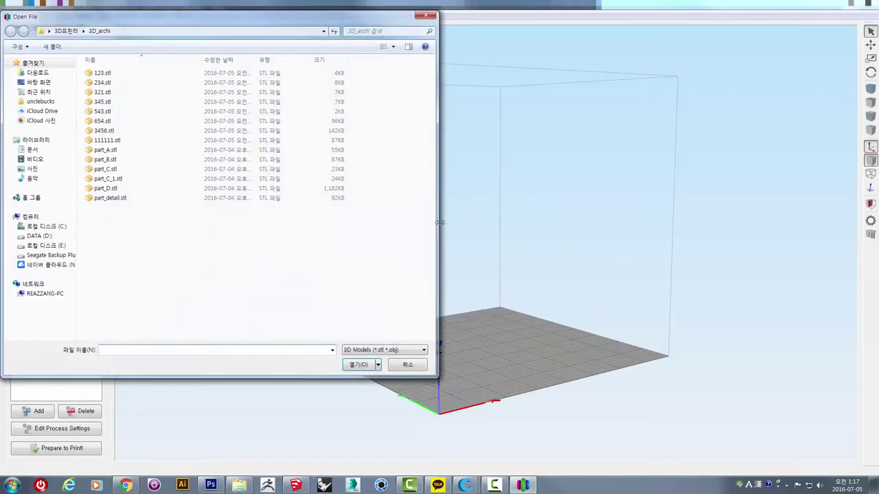
click(407, 366)
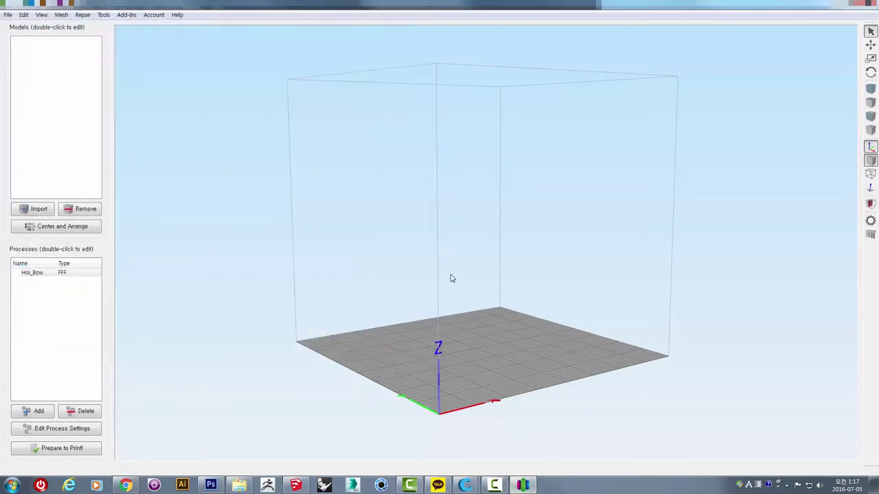
Step: Export the selected holed plate from SketchUp as 22222.stl into the 3D_archi folder
click(302, 487)
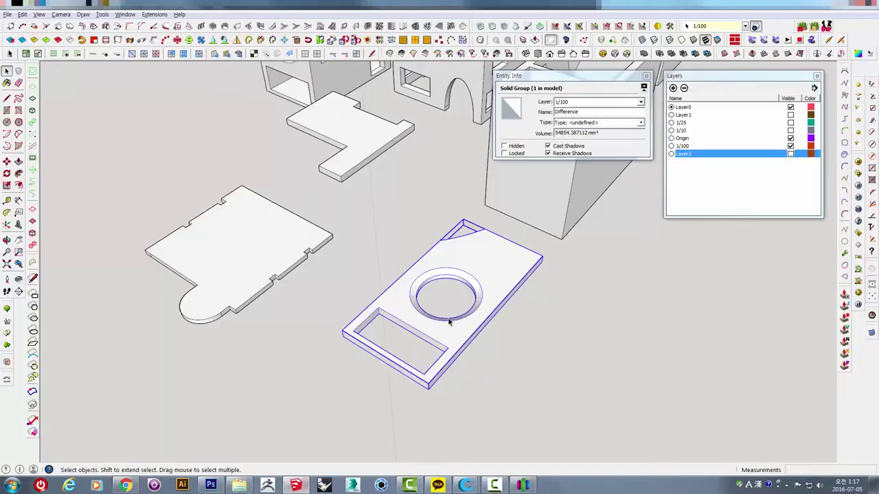
click(7, 14)
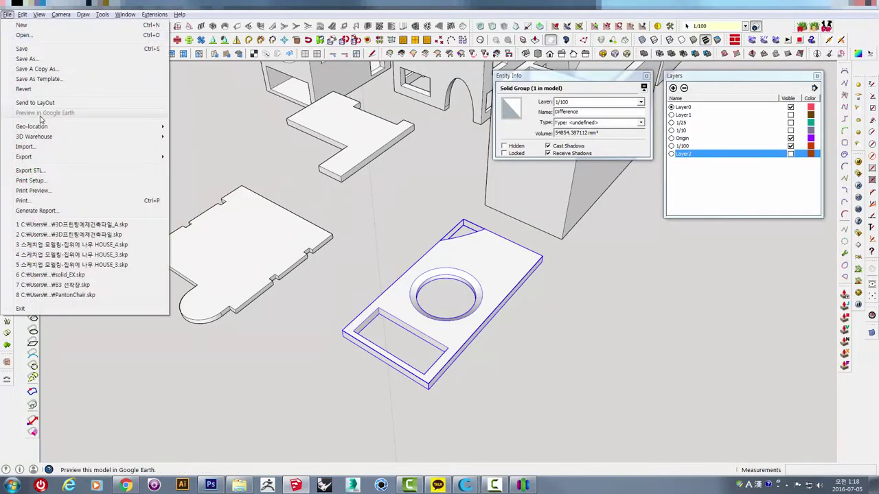
click(30, 171)
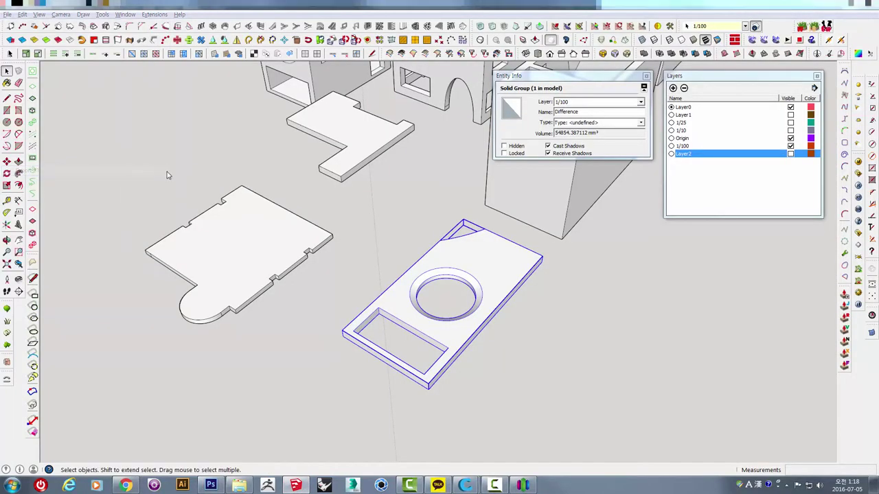
click(256, 180)
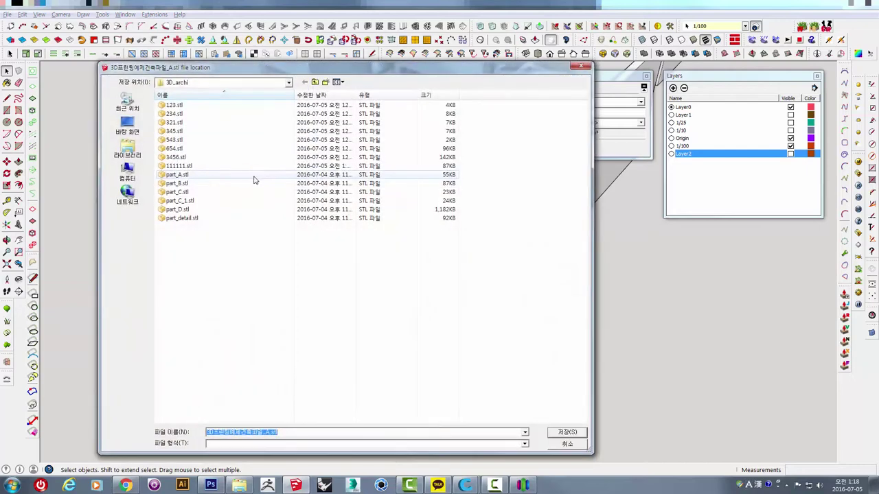
click(570, 433)
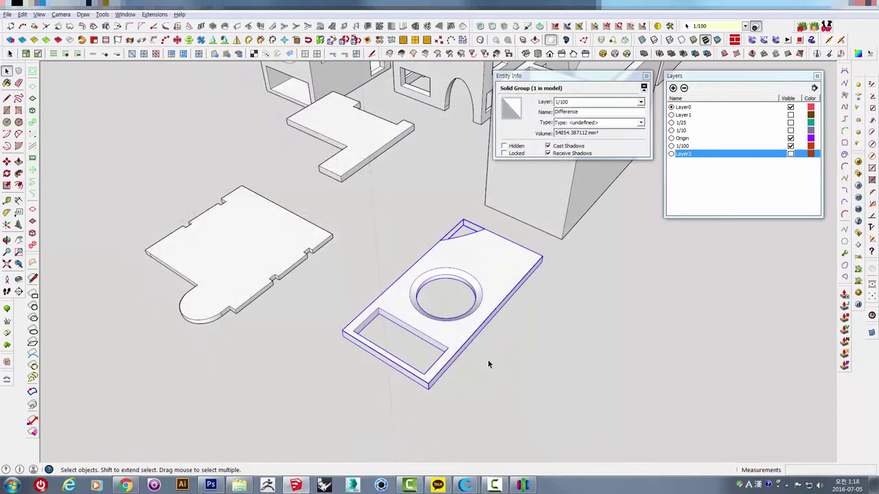
Step: Select the partitioned open box and export it as a second STL file named 33333
shift+middle_drag(567, 226, 480, 284)
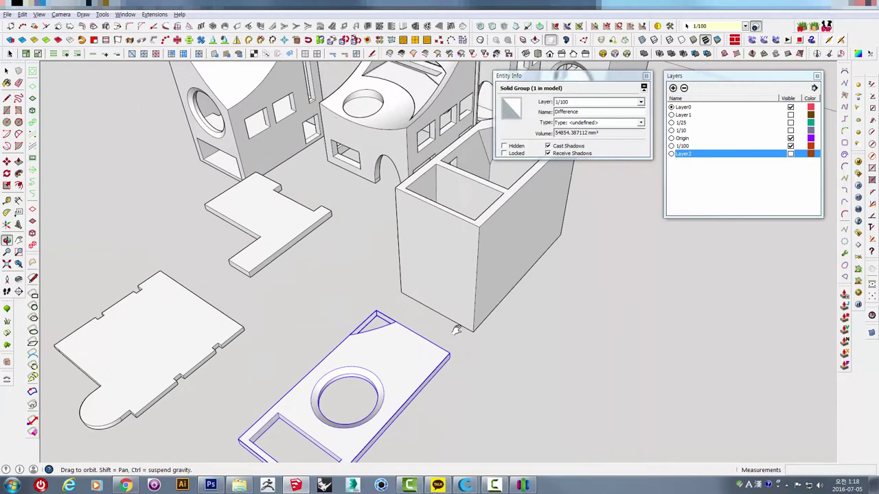
click(480, 284)
click(7, 14)
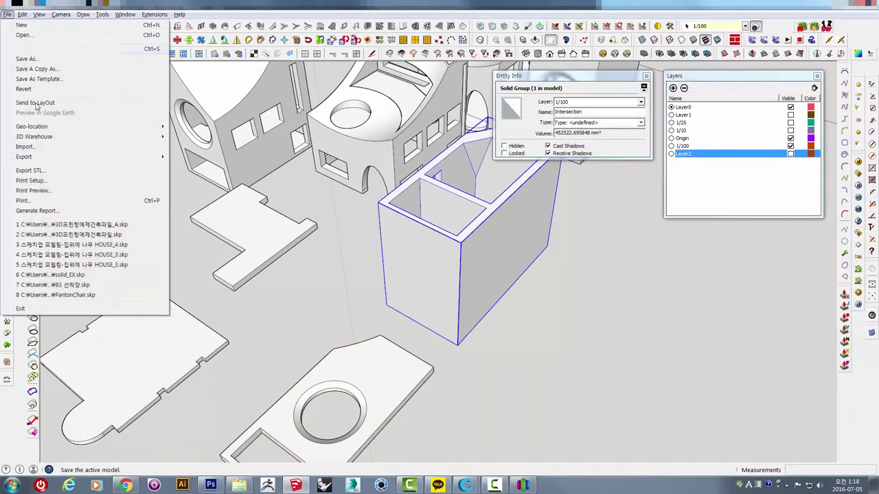
click(31, 170)
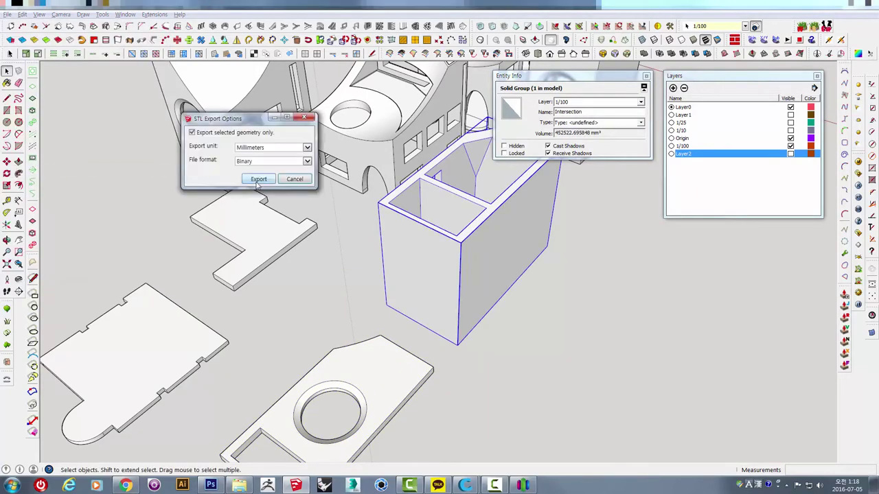
click(259, 180)
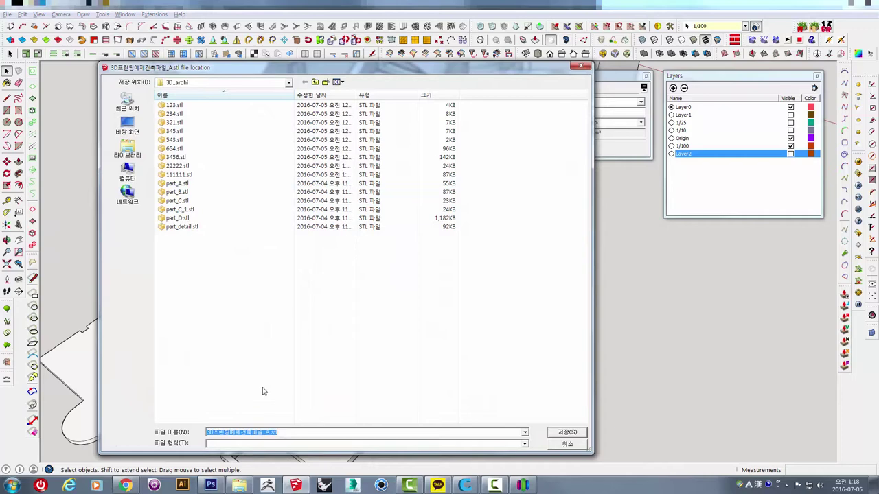
text(33333)
click(565, 434)
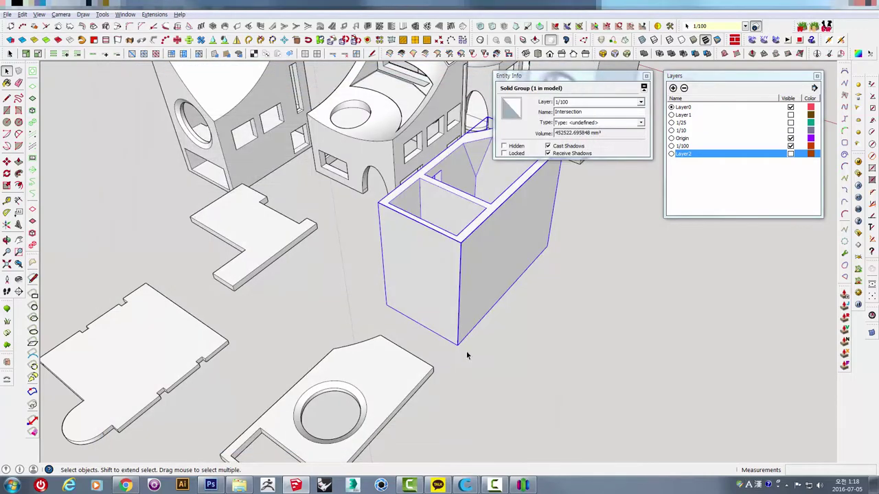
Step: Import 22222.stl onto Simplify3D's empty build plate
click(494, 482)
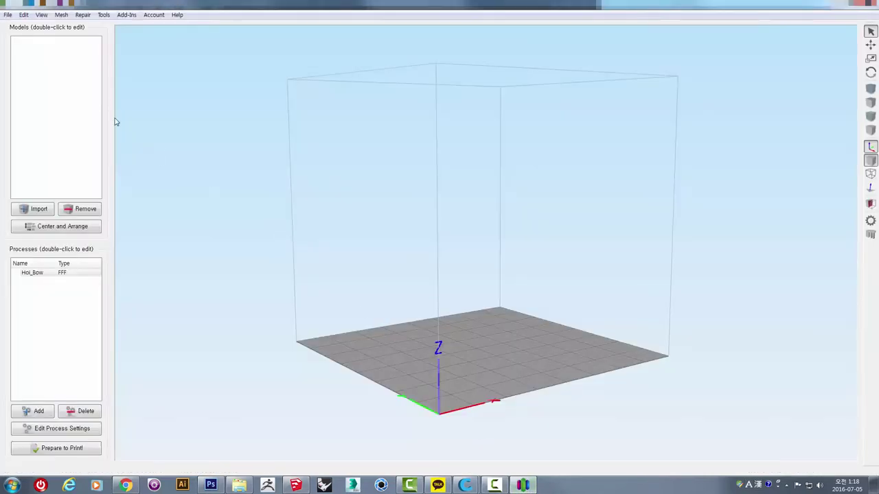
click(49, 209)
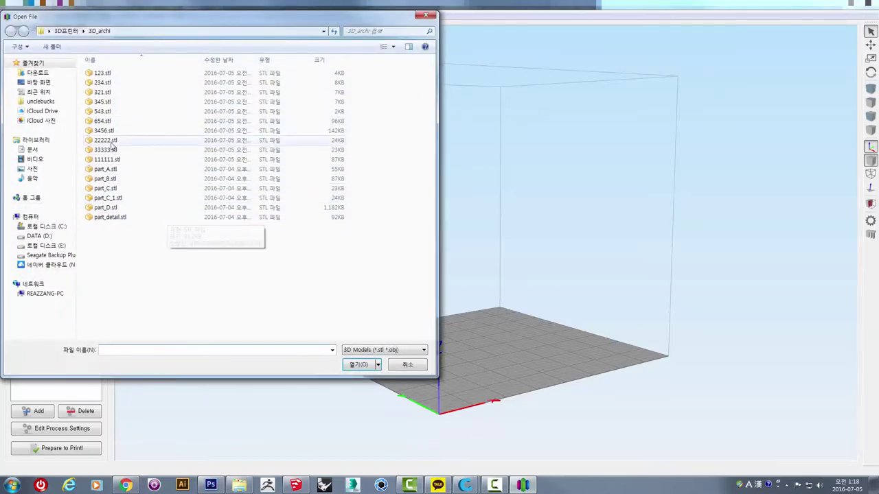
click(356, 366)
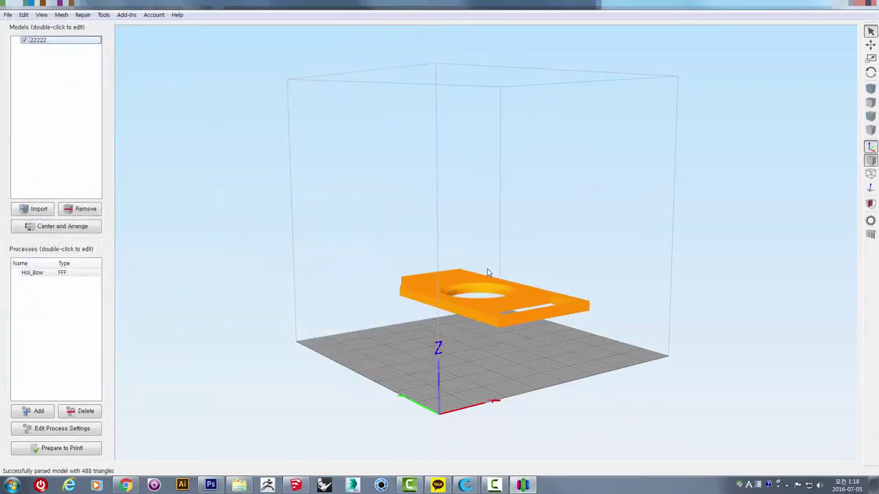
Step: Inspect the 22222 plate's toolpaths from several angles, then exit the preview
drag(584, 282, 495, 364)
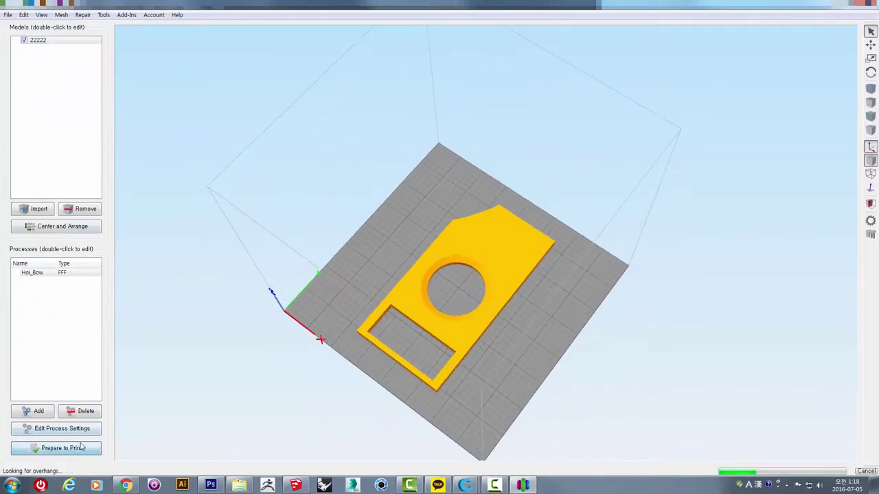
mouse_move(264, 255)
mouse_down()
mouse_move(304, 172)
mouse_move(275, 270)
mouse_move(412, 321)
mouse_move(653, 279)
mouse_up()
scroll(412, 321, up, 5)
scroll(623, 295, up, 2)
scroll(634, 255, down, 3)
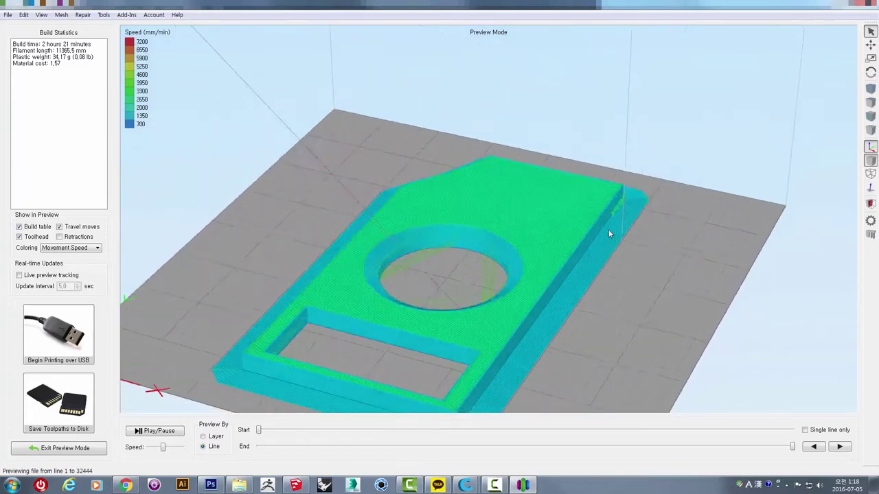
drag(608, 229, 625, 190)
mouse_move(668, 166)
mouse_down()
mouse_move(675, 189)
mouse_move(682, 152)
mouse_up()
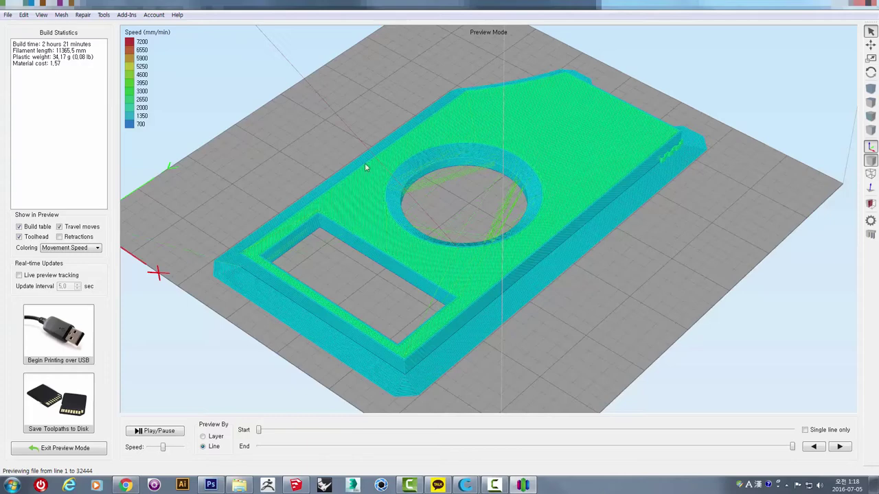
click(66, 449)
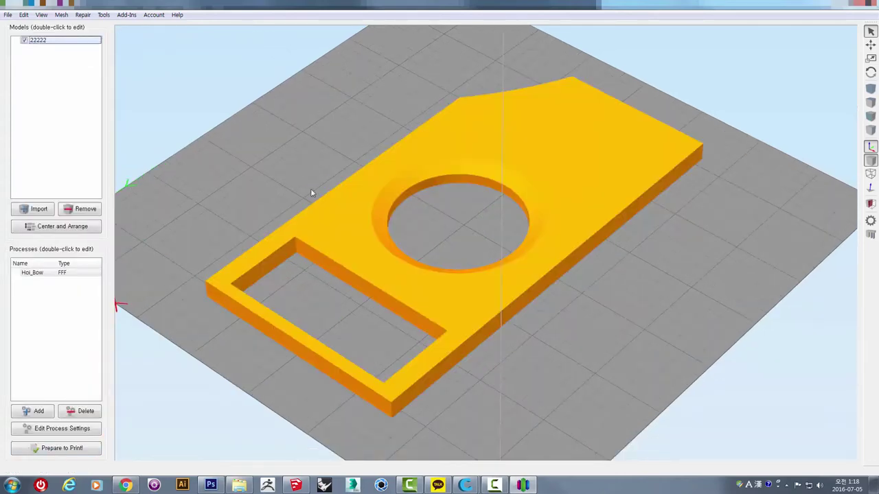
Step: Review the Layer, Additions and Infill tabs of the process settings, then close them
click(74, 431)
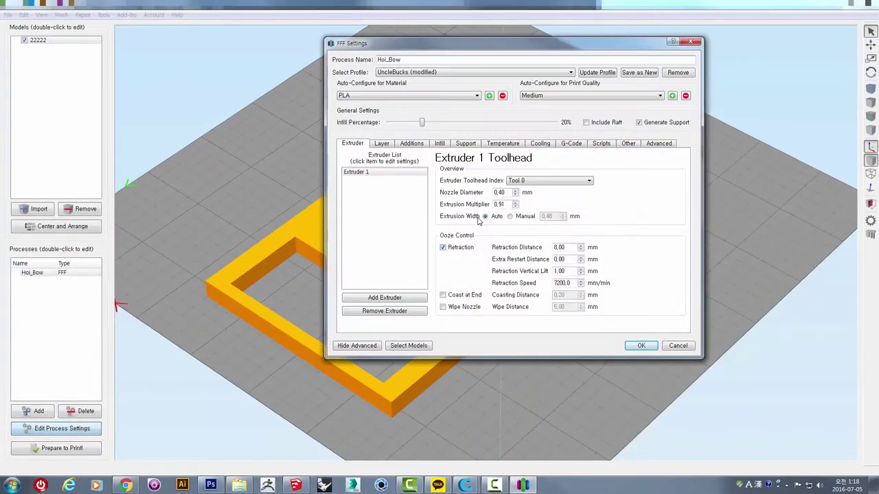
click(384, 143)
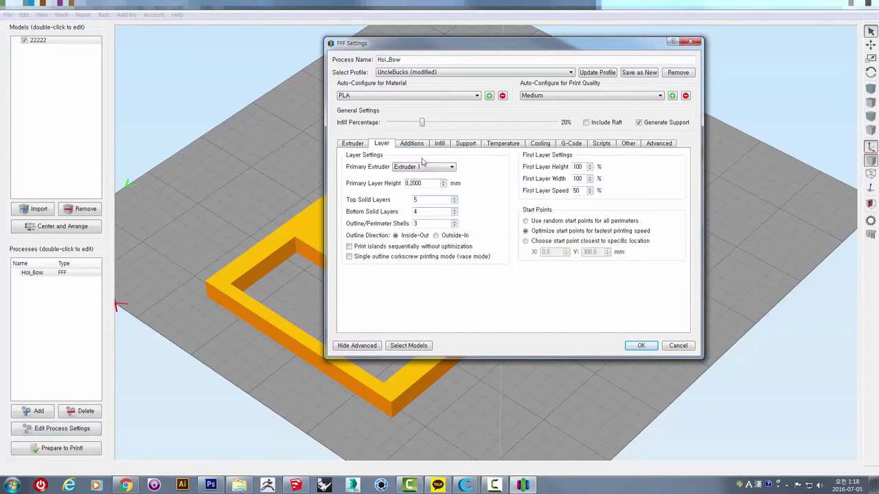
click(416, 143)
click(443, 144)
click(413, 143)
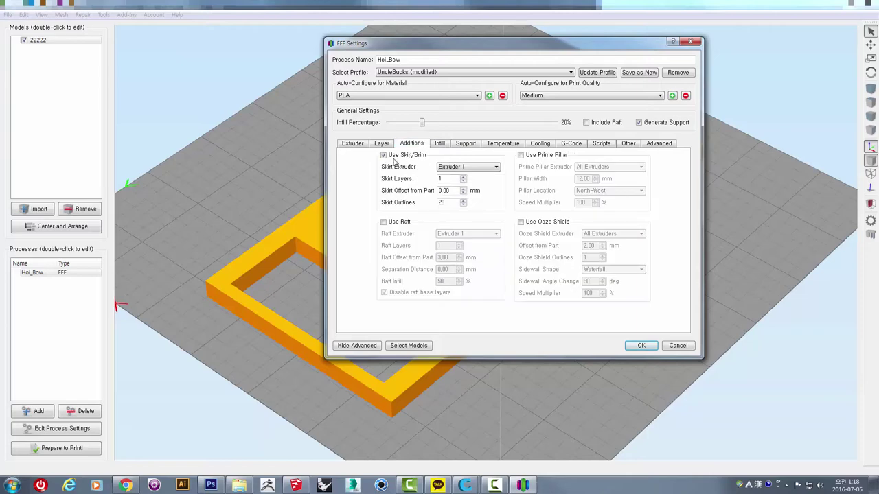
click(382, 145)
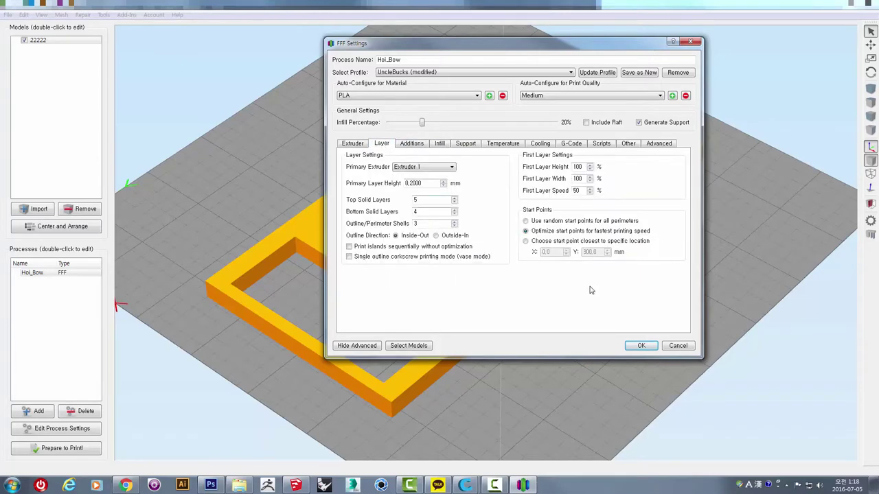
click(638, 347)
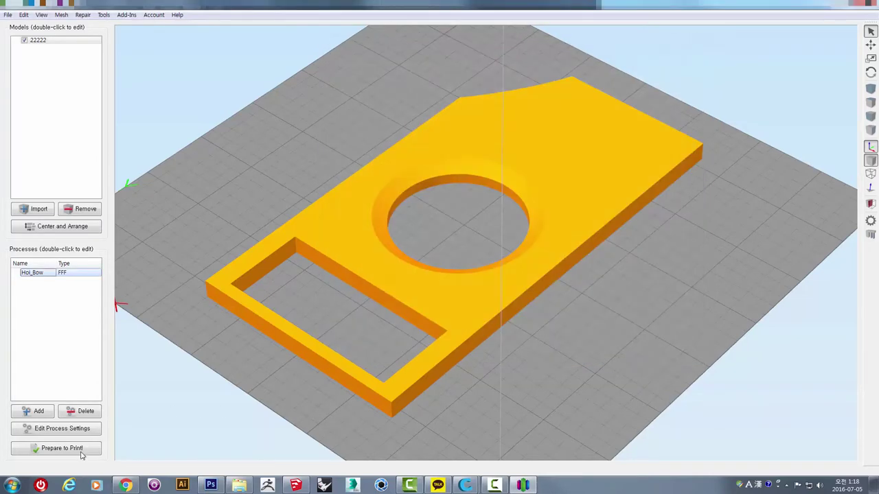
Step: Re-slice the plate and orbit the toolpath preview through several oblique angles
mouse_move(501, 276)
mouse_down()
mouse_move(381, 194)
mouse_move(310, 161)
mouse_move(519, 240)
mouse_up()
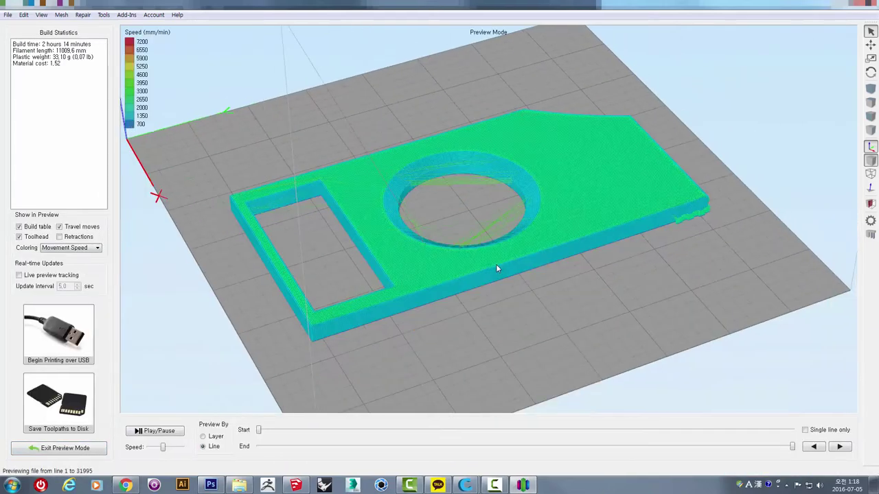
drag(749, 234, 713, 275)
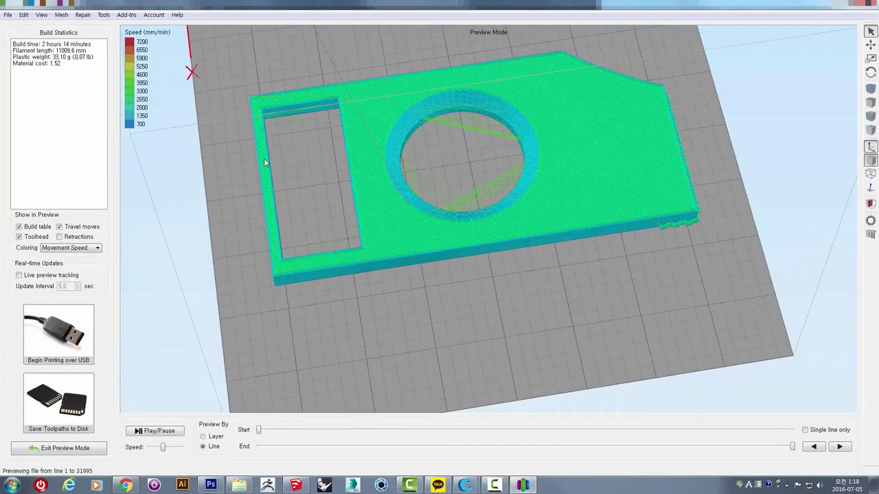
mouse_move(264, 163)
mouse_down()
mouse_move(614, 137)
mouse_move(463, 144)
mouse_move(117, 118)
mouse_up()
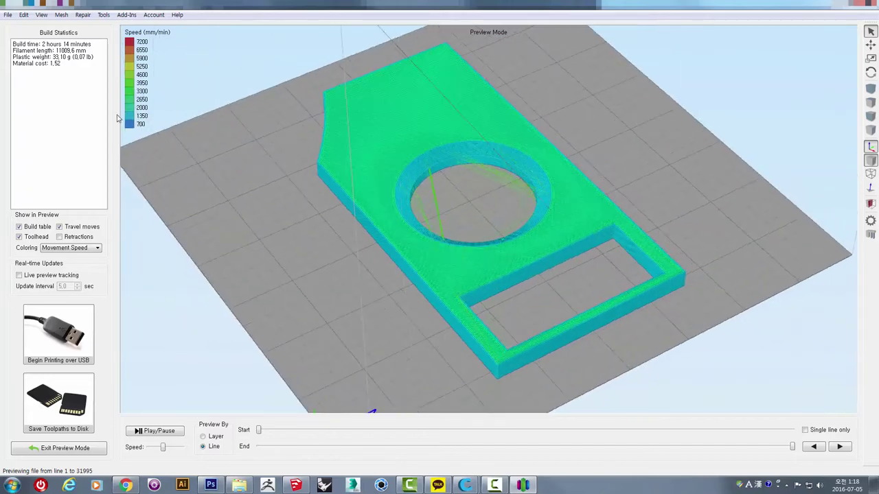
mouse_move(511, 206)
mouse_down()
mouse_move(334, 122)
mouse_move(298, 265)
mouse_up()
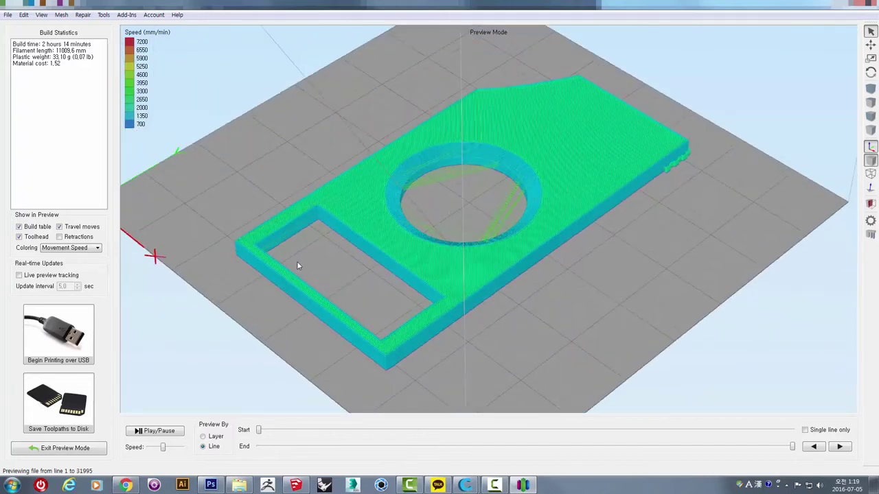
Step: Remove the 22222 part from the build plate and import 33333.stl in its place
click(64, 448)
click(76, 214)
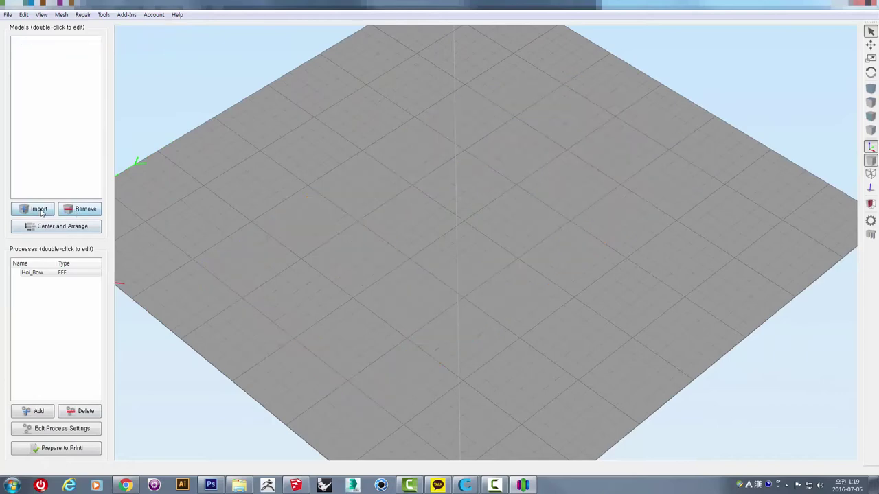
key(ctrl+i)
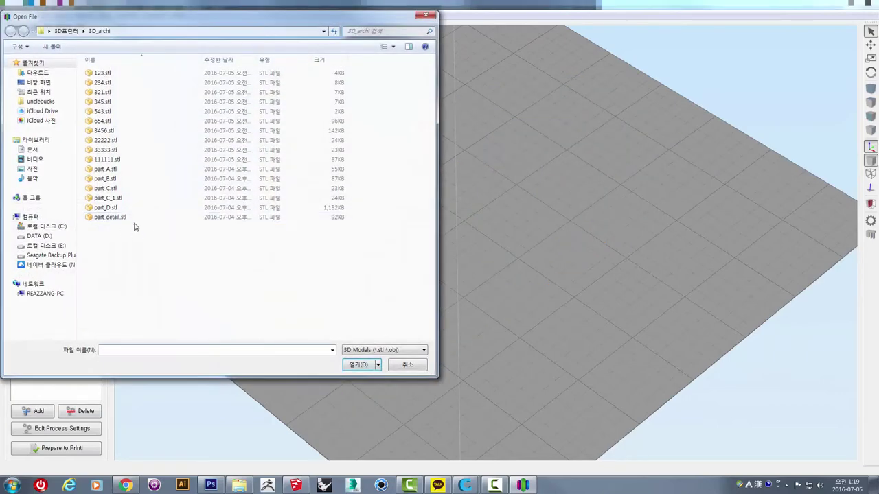
click(350, 368)
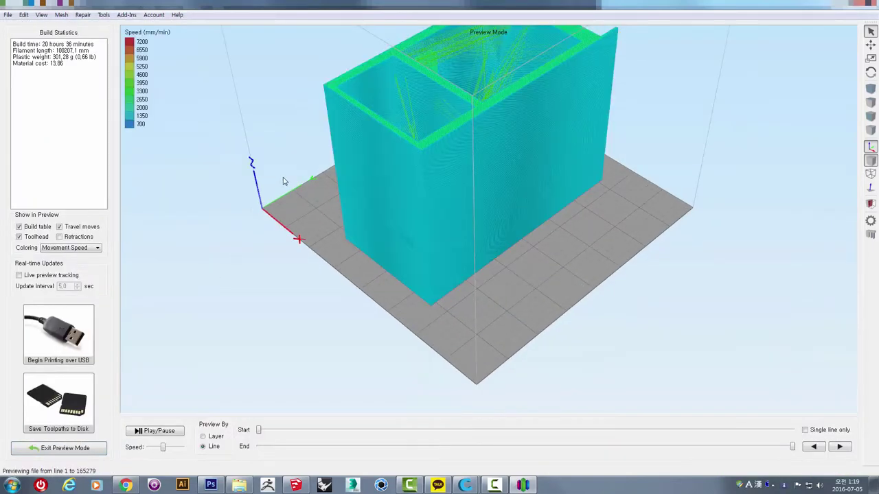
Step: Orbit and zoom the toolpath preview to look down into the box interior
mouse_move(283, 180)
mouse_down()
mouse_move(305, 294)
mouse_move(261, 240)
mouse_move(296, 271)
mouse_move(449, 173)
mouse_move(585, 189)
mouse_move(563, 251)
mouse_move(438, 261)
mouse_move(333, 229)
mouse_move(481, 144)
mouse_move(497, 271)
mouse_move(467, 310)
mouse_move(465, 257)
mouse_move(502, 208)
mouse_move(499, 268)
mouse_move(439, 204)
mouse_move(428, 164)
mouse_move(484, 276)
mouse_move(524, 272)
mouse_move(426, 222)
mouse_move(456, 222)
mouse_up()
scroll(465, 226, up, 3)
scroll(465, 249, up, 2)
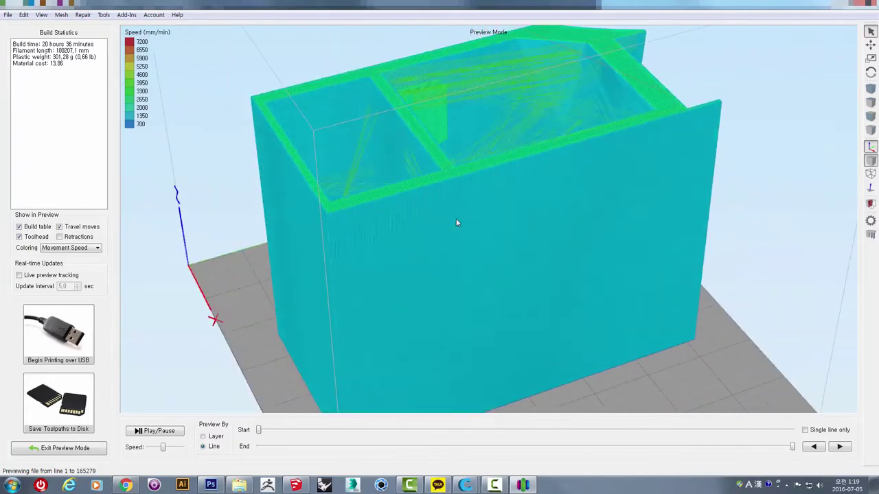
mouse_move(480, 75)
mouse_down()
mouse_move(457, 133)
mouse_move(476, 198)
mouse_move(569, 134)
mouse_move(629, 114)
mouse_move(705, 151)
mouse_move(681, 193)
mouse_move(556, 142)
mouse_move(465, 133)
mouse_move(440, 144)
mouse_move(539, 75)
mouse_move(592, 57)
mouse_move(492, 96)
mouse_up()
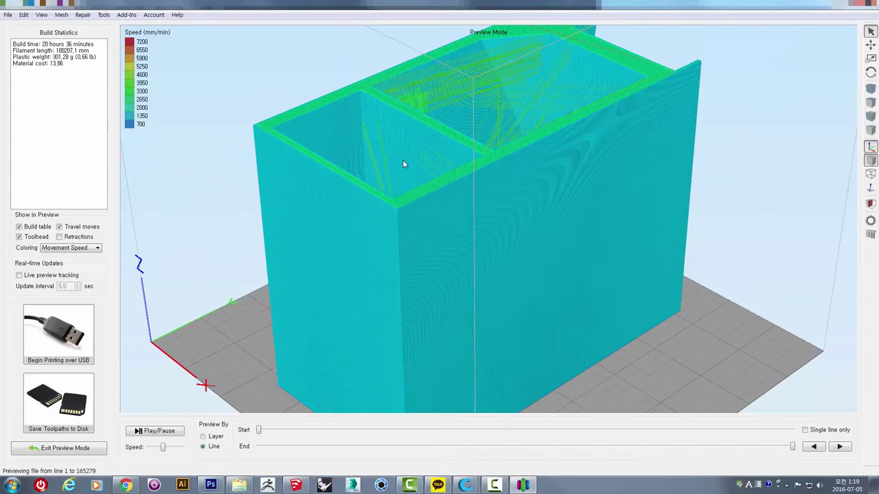
mouse_move(403, 164)
mouse_down()
mouse_move(368, 269)
mouse_move(326, 180)
mouse_move(172, 85)
mouse_move(146, 94)
mouse_move(294, 107)
mouse_move(439, 44)
mouse_move(446, 112)
mouse_move(422, 220)
mouse_move(386, 261)
mouse_move(351, 267)
mouse_move(310, 225)
mouse_move(298, 198)
mouse_move(374, 160)
mouse_move(408, 170)
mouse_move(384, 251)
mouse_move(446, 232)
mouse_move(524, 190)
mouse_up()
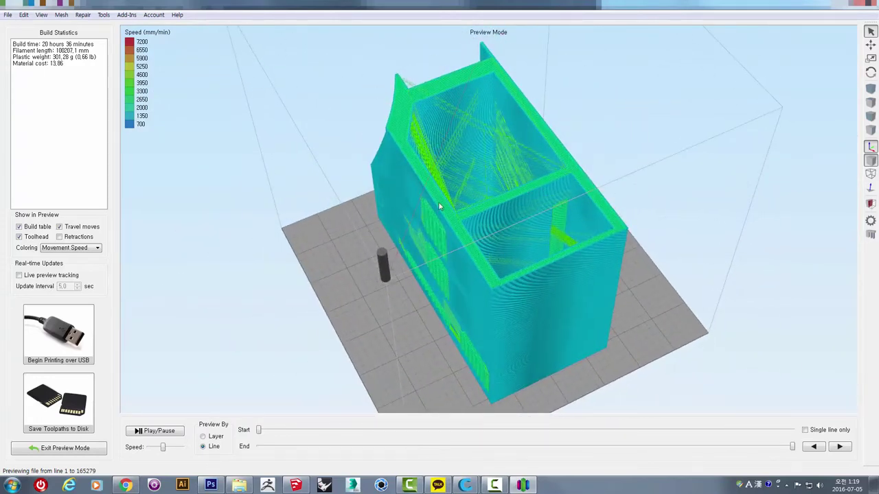
mouse_move(439, 206)
mouse_down()
mouse_move(504, 168)
mouse_move(492, 191)
mouse_up()
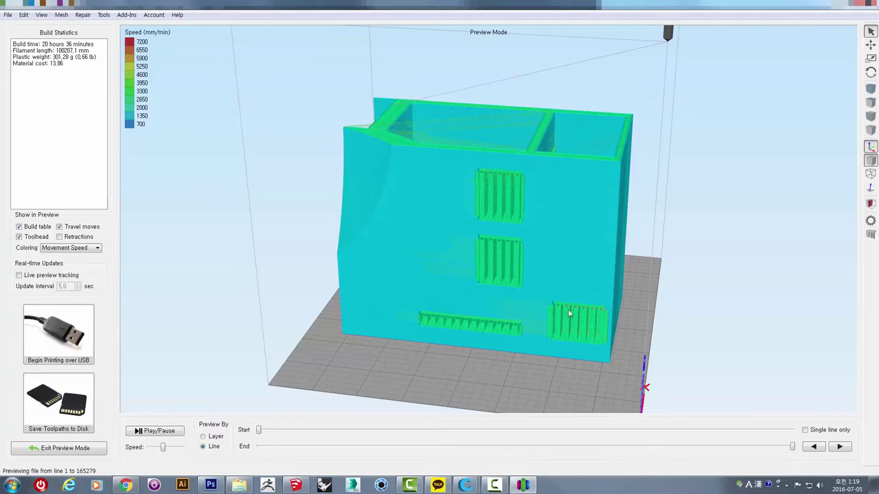
mouse_move(569, 314)
mouse_down()
mouse_move(544, 317)
mouse_move(597, 282)
mouse_up()
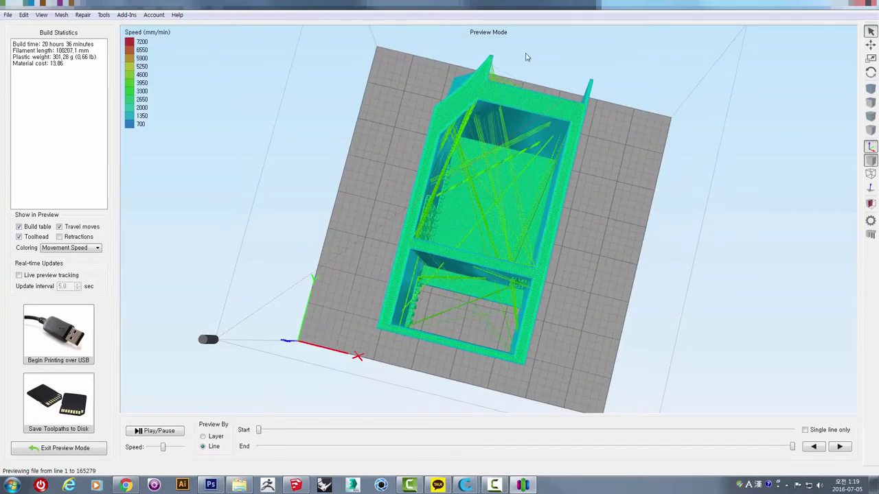
mouse_move(444, 150)
mouse_down()
mouse_move(591, 82)
mouse_move(530, 71)
mouse_move(453, 92)
mouse_move(557, 139)
mouse_move(639, 136)
mouse_up()
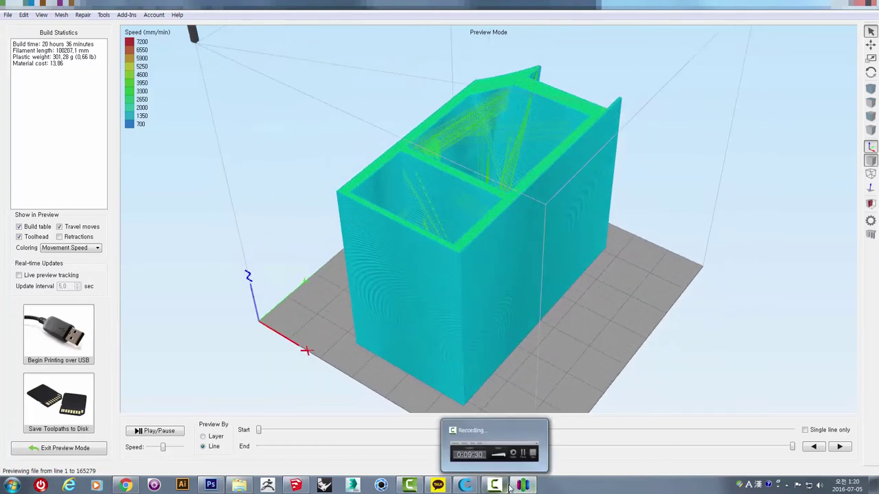
mouse_move(522, 485)
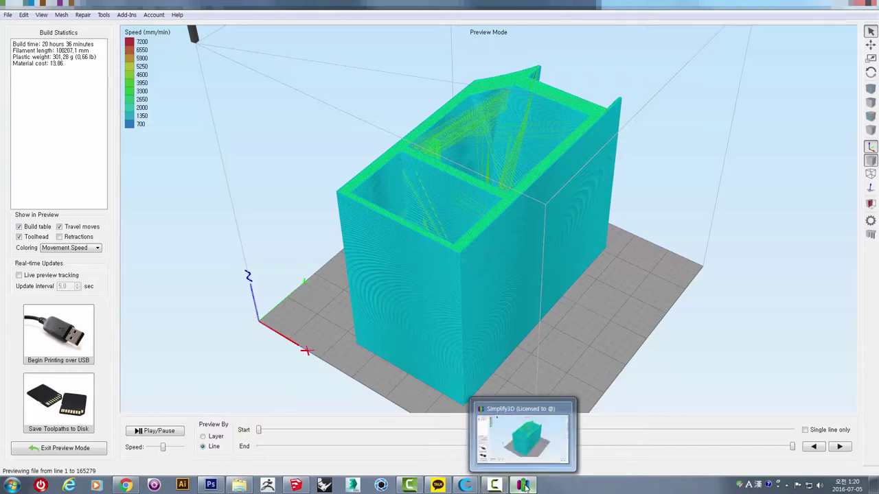
Step: Switch back to SketchUp and orbit the view of the separated 1/100 house parts
click(295, 485)
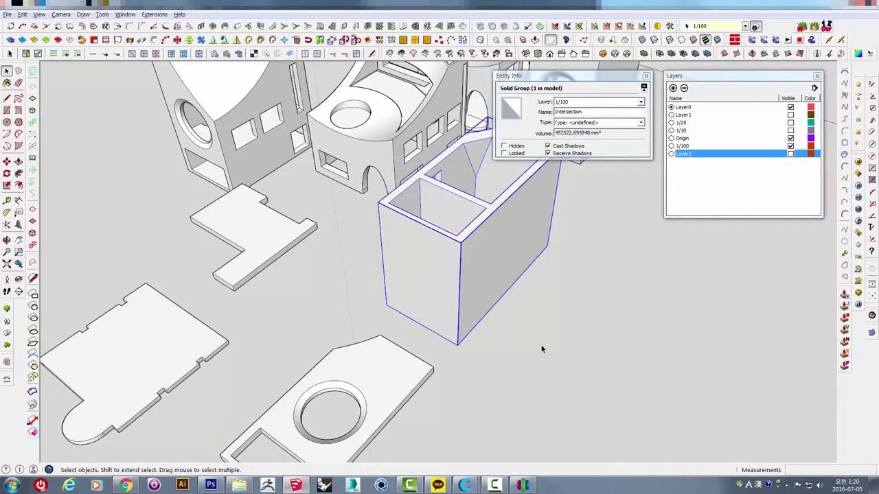
scroll(508, 234, down, 3)
click(535, 209)
mouse_move(535, 208)
middle_down()
mouse_move(528, 290)
mouse_move(699, 289)
mouse_move(411, 304)
mouse_move(458, 322)
mouse_move(488, 267)
mouse_move(549, 255)
middle_up()
scroll(607, 251, up, 2)
Step: Dock the Entity Info tray beneath the Layers panel while viewing the house blocks and floor plates
mouse_move(606, 252)
middle_down()
mouse_move(373, 279)
mouse_move(285, 248)
mouse_move(435, 298)
mouse_move(341, 276)
middle_up()
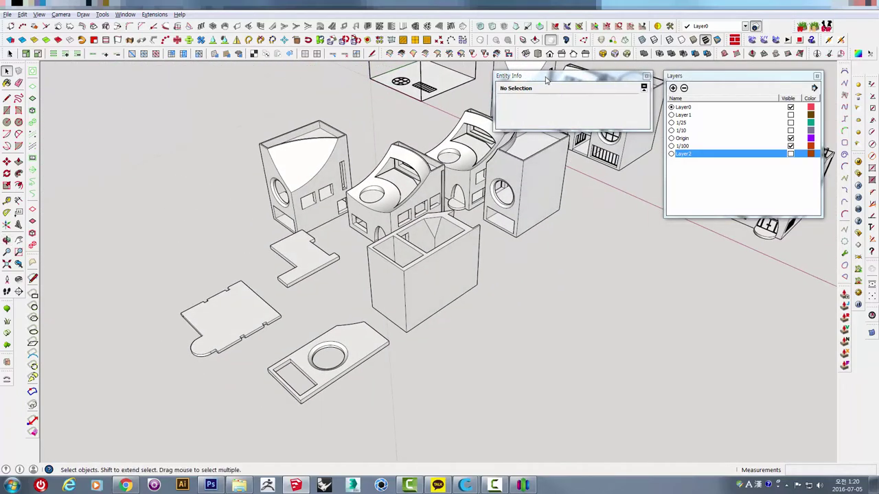
mouse_move(546, 80)
mouse_down()
mouse_move(564, 182)
mouse_move(648, 248)
mouse_move(710, 236)
mouse_up()
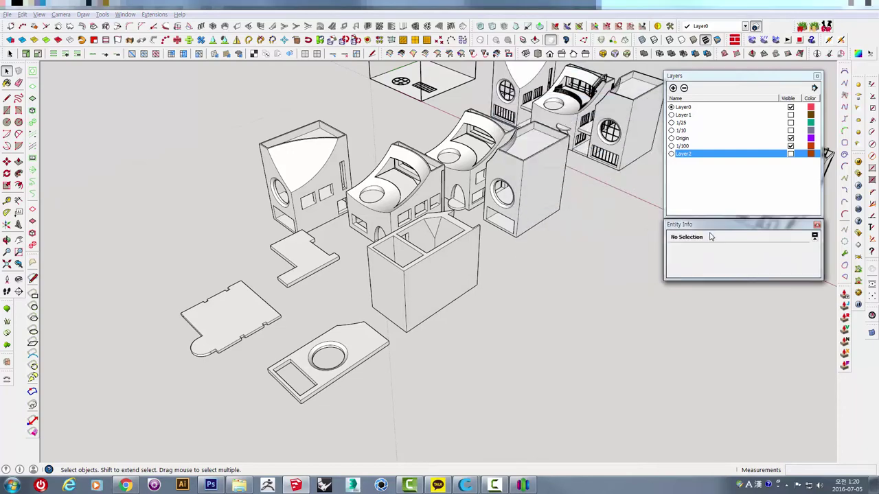
mouse_move(618, 226)
middle_down()
mouse_move(559, 226)
mouse_move(528, 203)
mouse_move(471, 238)
mouse_move(405, 235)
mouse_move(521, 239)
mouse_move(295, 274)
mouse_move(368, 224)
mouse_move(422, 259)
mouse_move(568, 208)
middle_up()
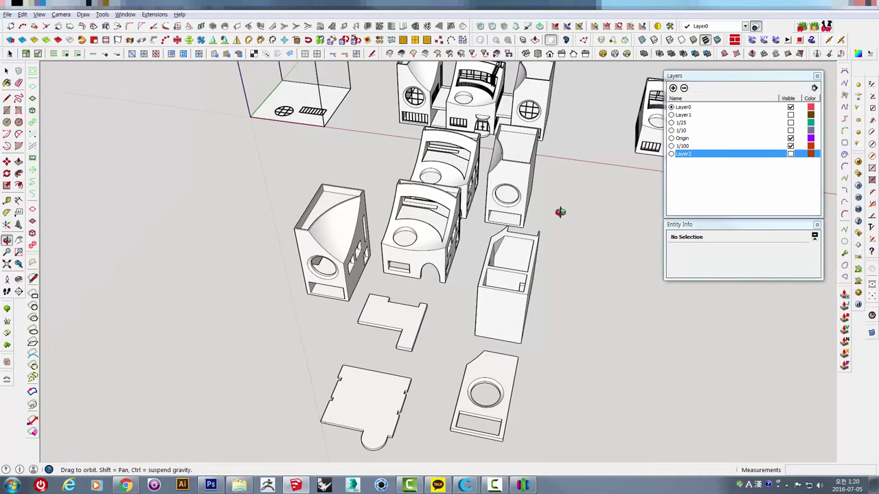
mouse_move(560, 212)
middle_down()
mouse_move(392, 197)
mouse_move(382, 211)
middle_up()
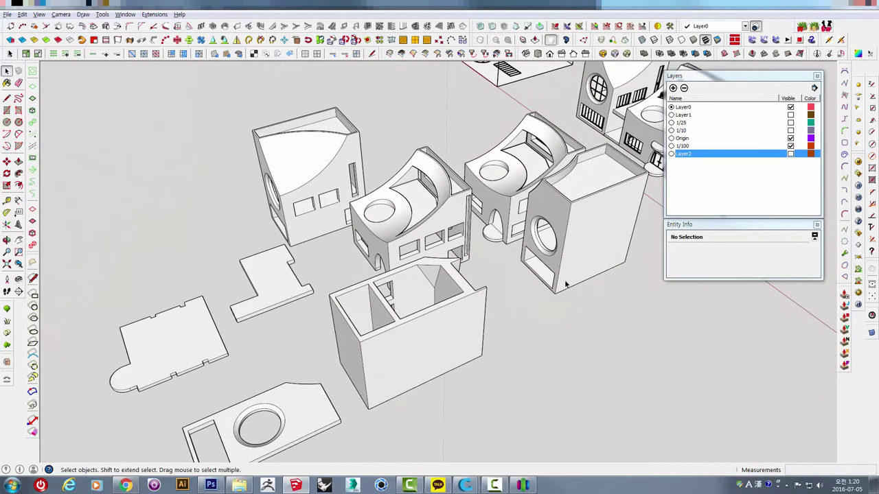
mouse_move(584, 279)
middle_down()
mouse_move(360, 200)
mouse_move(334, 222)
mouse_move(359, 256)
mouse_move(638, 285)
mouse_move(641, 278)
mouse_move(441, 227)
mouse_move(417, 291)
mouse_move(425, 248)
mouse_move(338, 223)
middle_up()
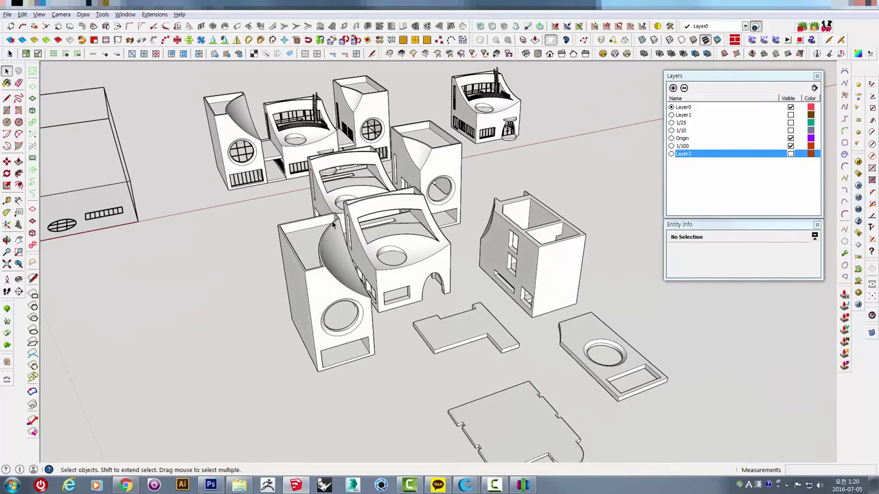
mouse_move(260, 191)
middle_down()
mouse_move(348, 170)
mouse_move(380, 197)
mouse_move(348, 215)
mouse_move(314, 215)
middle_up()
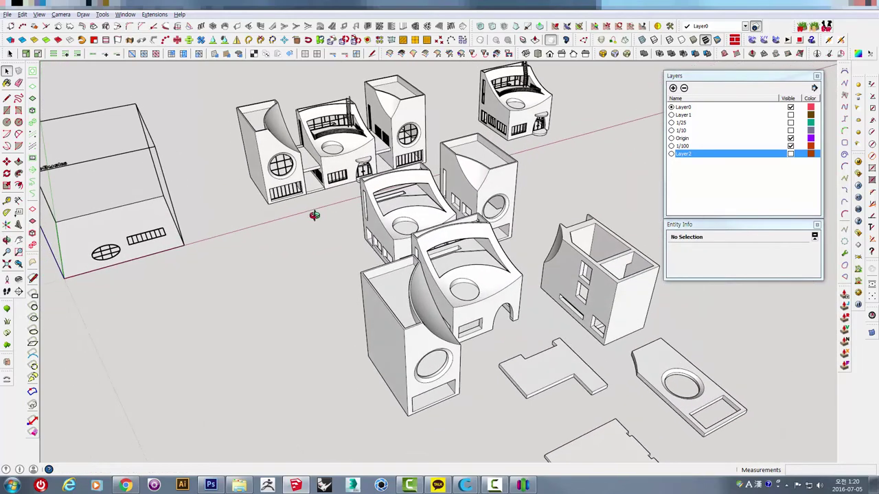